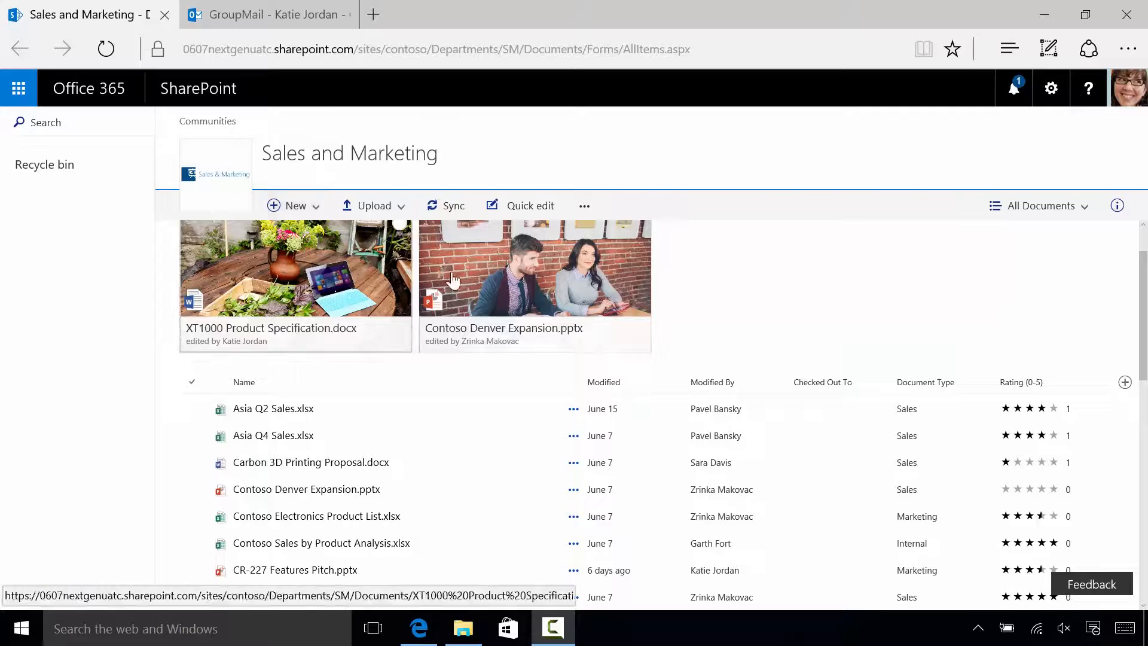
Step: Switch the Sales and Marketing document library from the list to the Tiles view
left_click(1044, 215)
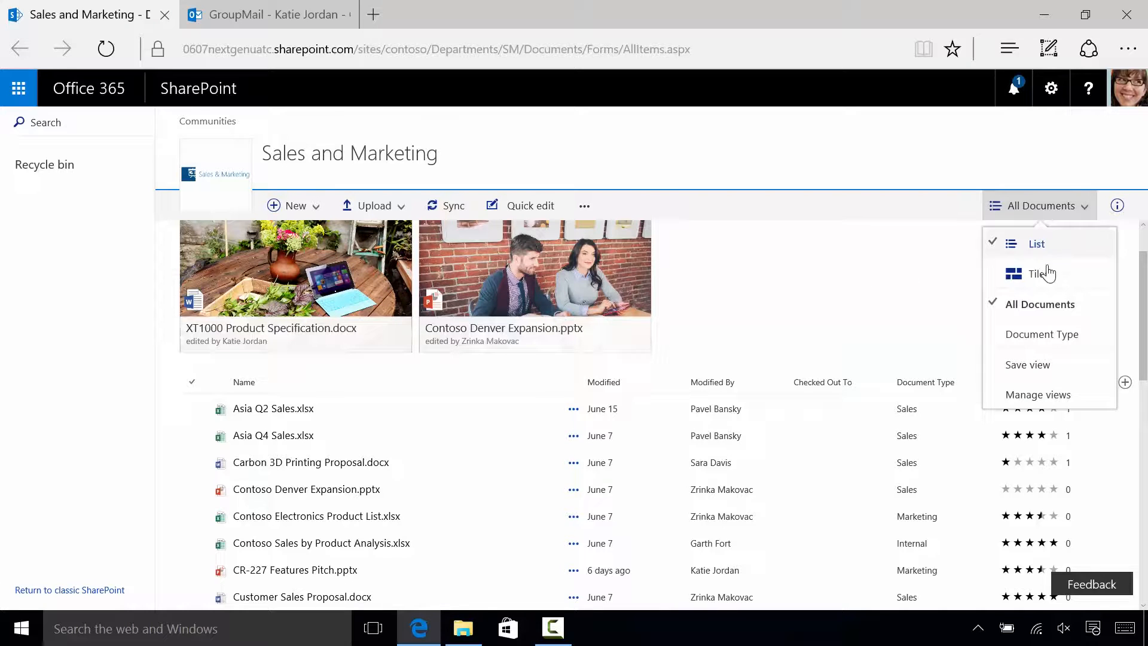
left_click(1042, 286)
scroll(1042, 287, "down", 2)
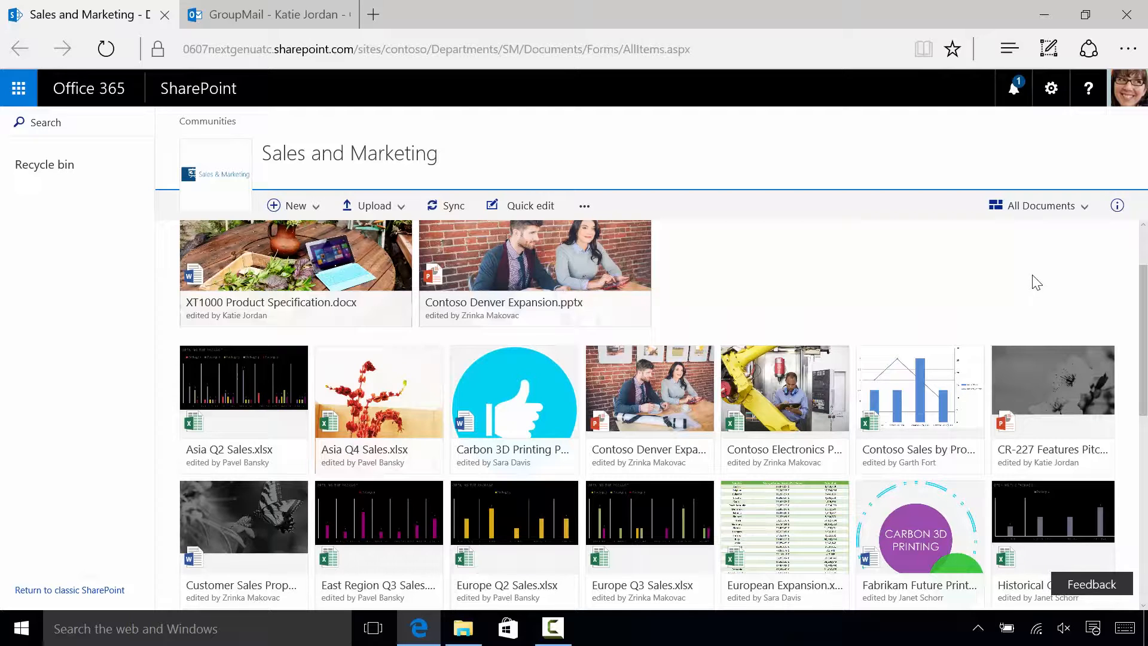
Step: Search the document library for "sales", and expand the search to all of SharePoint
left_click(54, 125)
type("sales")
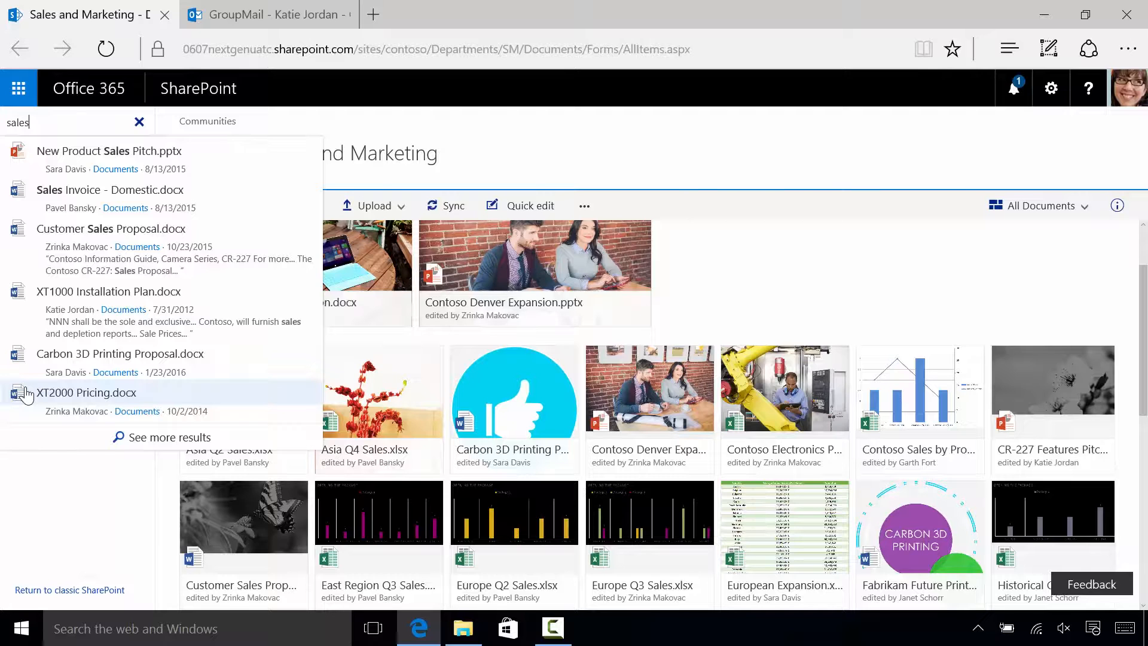
key("Return")
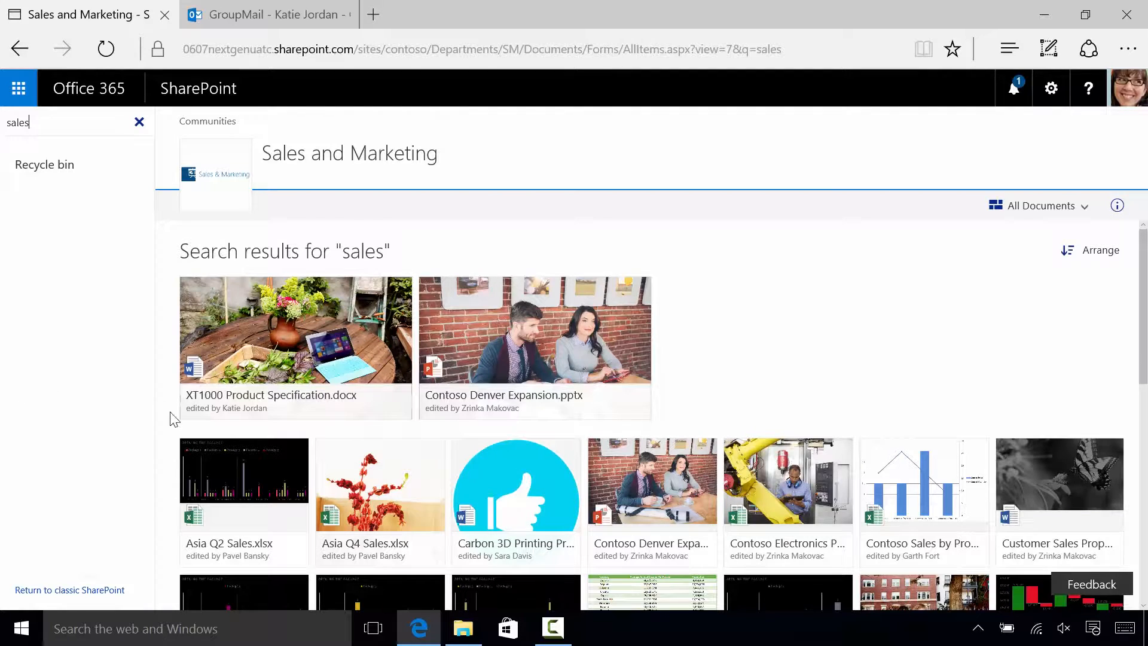
scroll(179, 416, "down", 2)
scroll(180, 417, "down", 8)
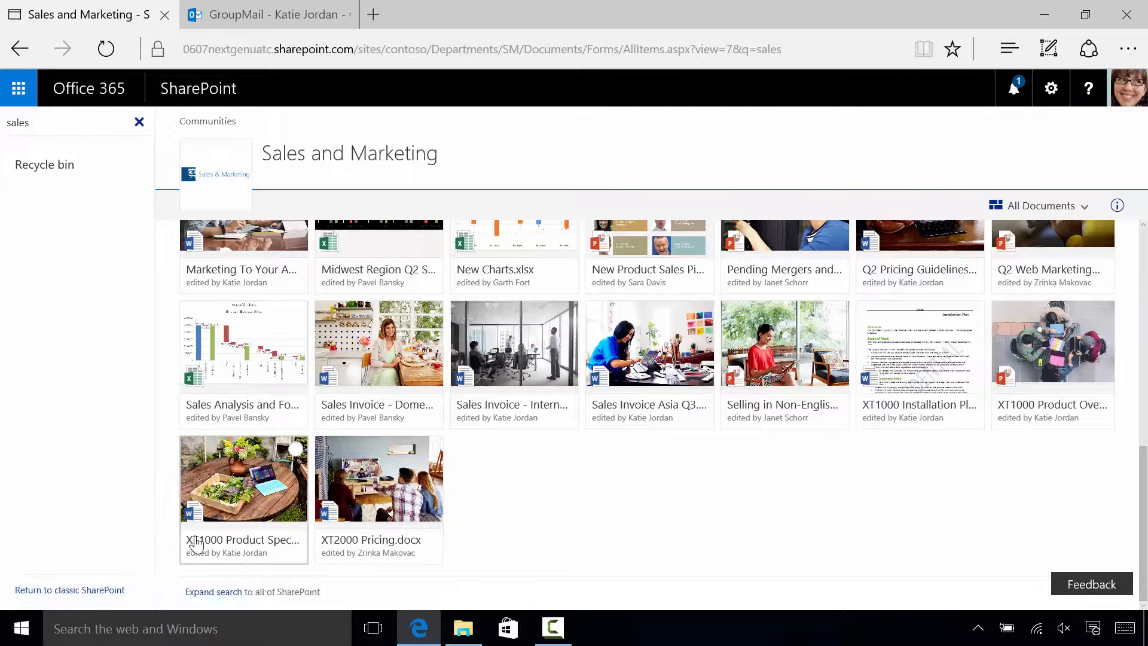
left_click(202, 592)
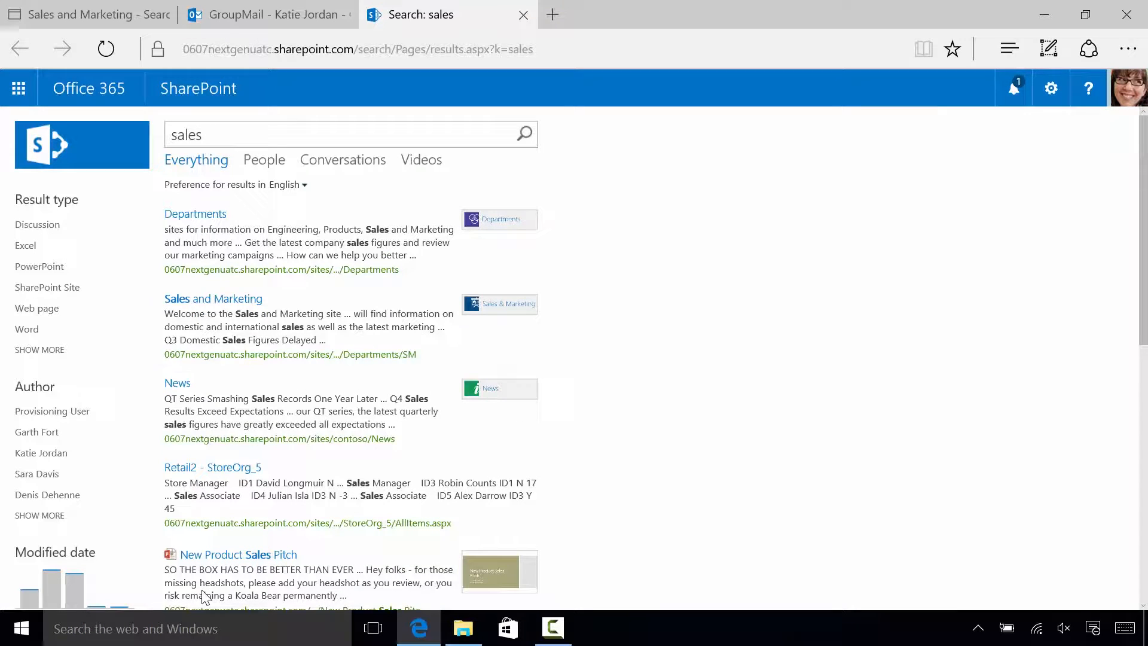
Step: Close the SharePoint-wide search results and clear the library's search term to return to all documents
left_click(523, 16)
left_click(85, 122)
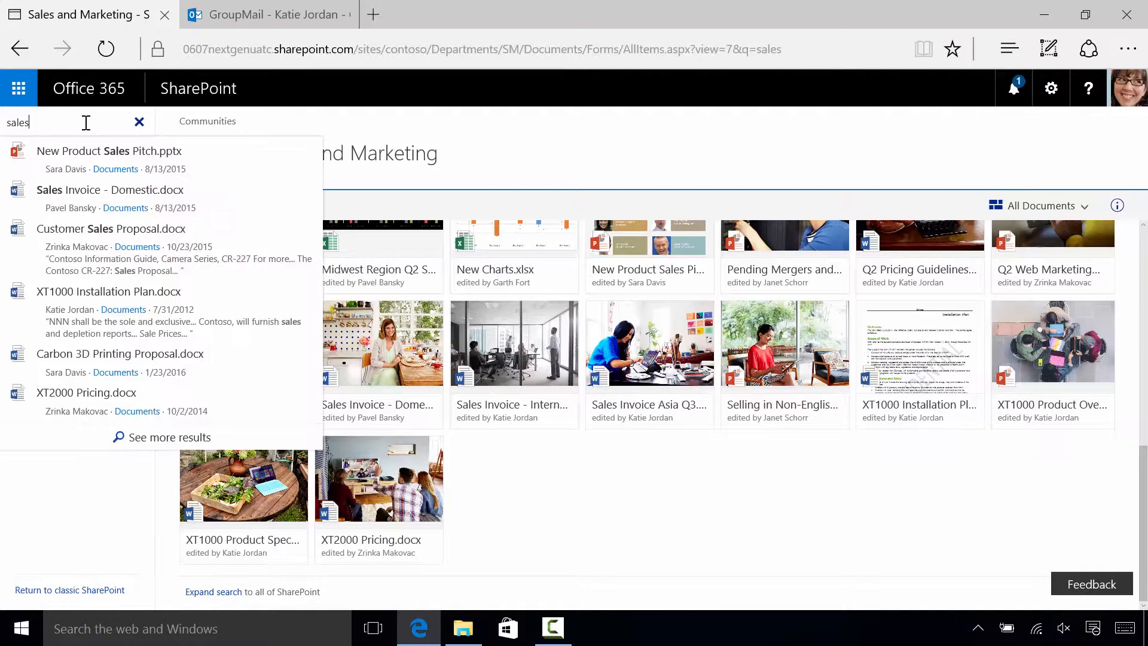
left_click(139, 122)
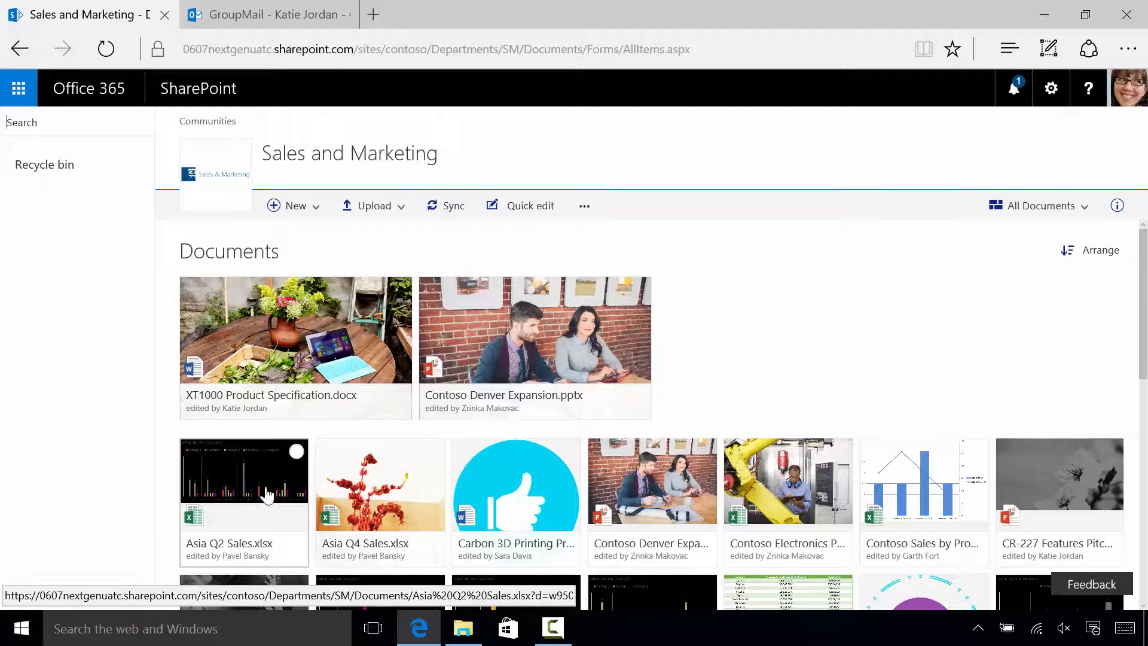
Step: Pin Asia Q2 Sales.xlsx to the top of the document library
left_click(297, 451)
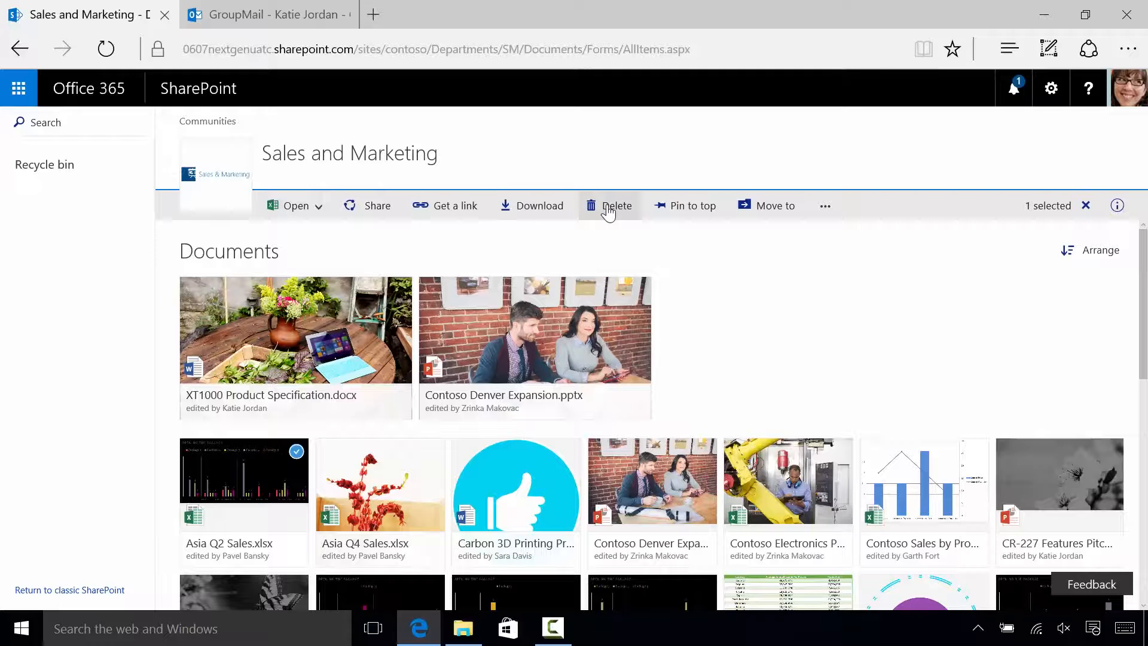
left_click(695, 211)
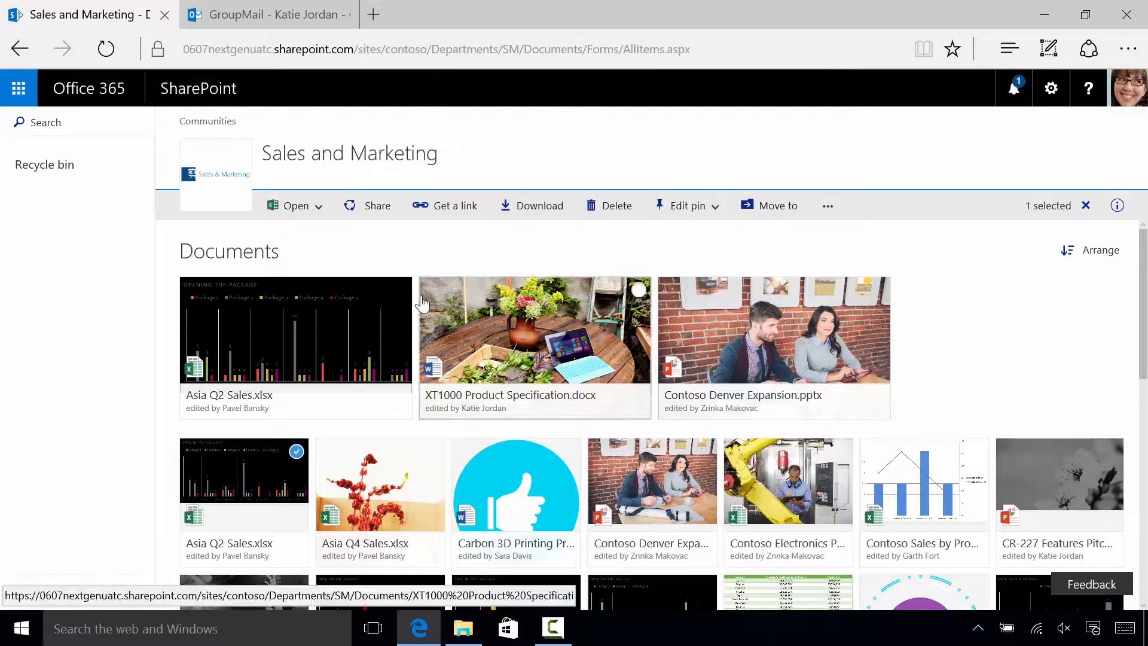
Step: Look at the pin editing options for the pinned Asia Q2 Sales.xlsx, and deselect the file
left_click(399, 291)
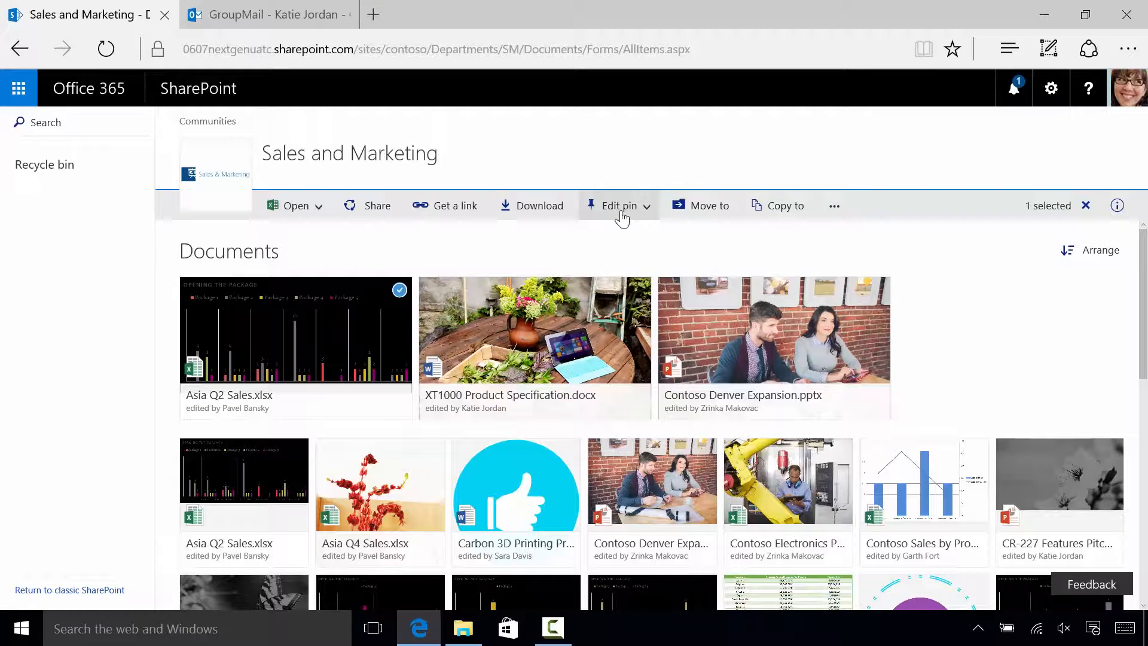
left_click(620, 214)
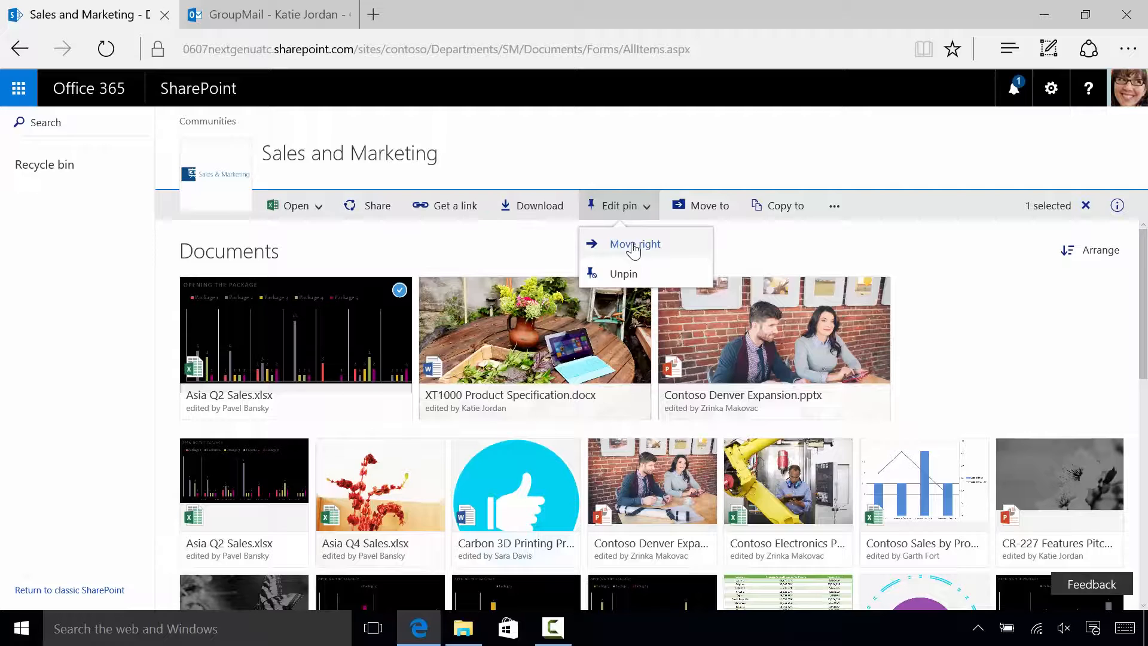
left_click(508, 243)
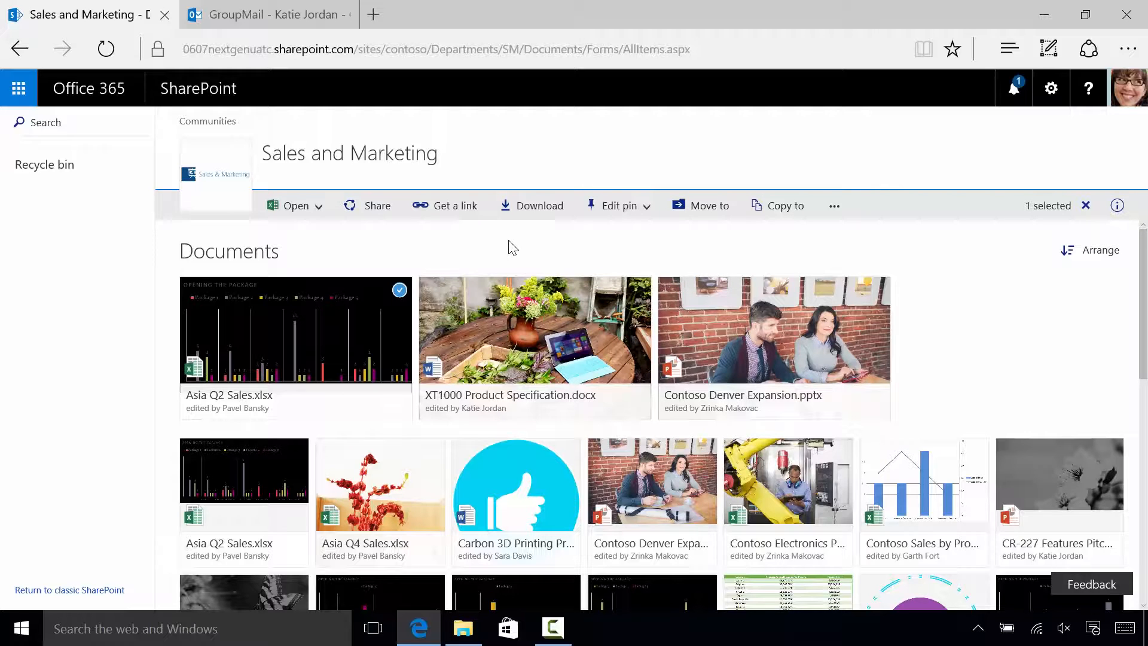
left_click(400, 291)
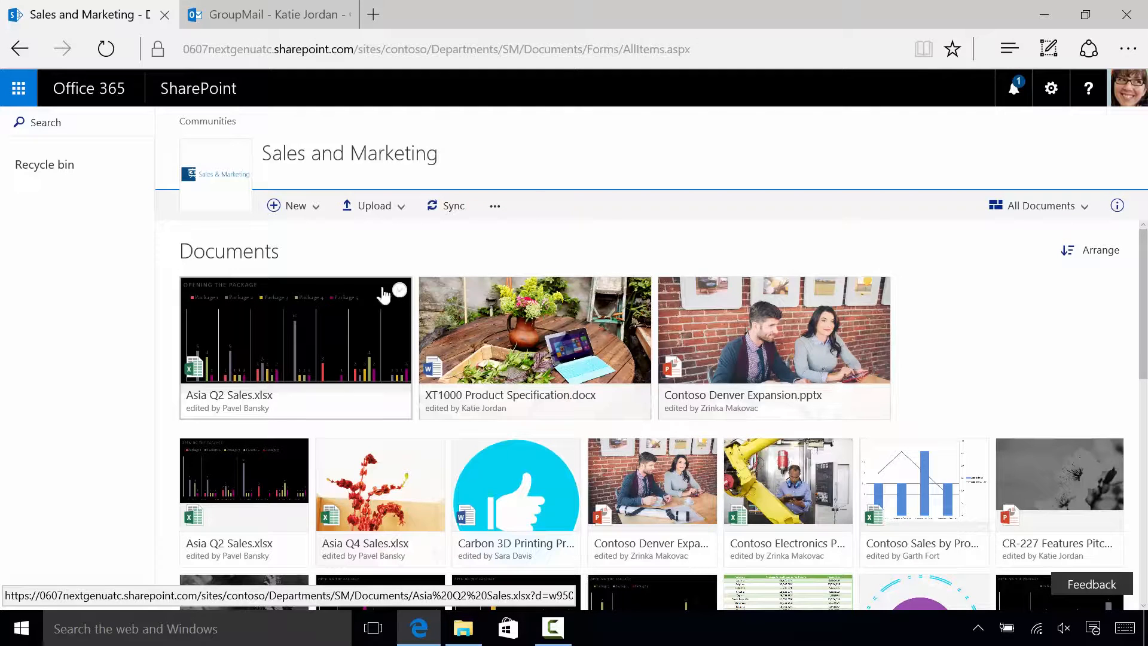
Step: Look at the options for creating new items, including the link form, and for uploading files or folders
left_click(301, 214)
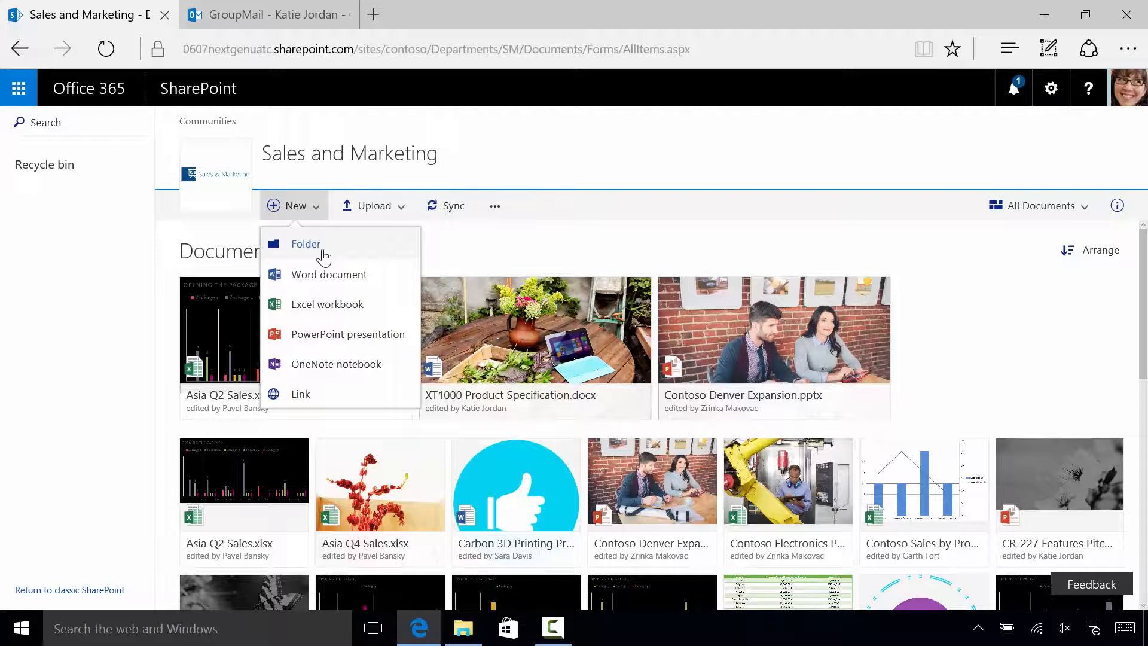
left_click(298, 394)
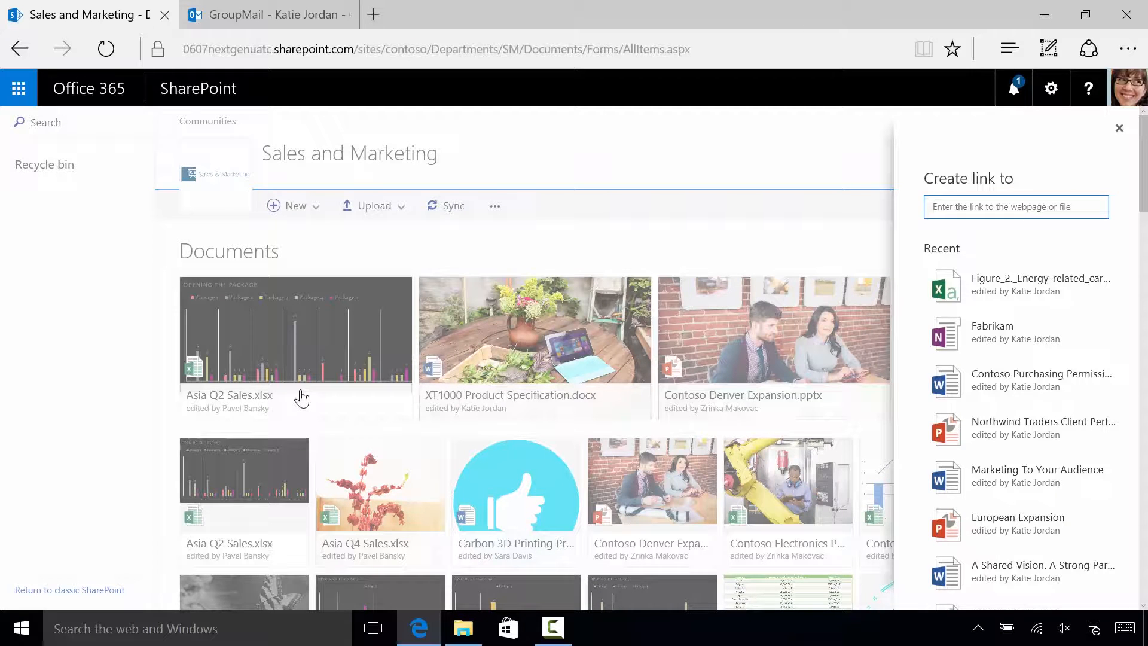
left_click(1117, 130)
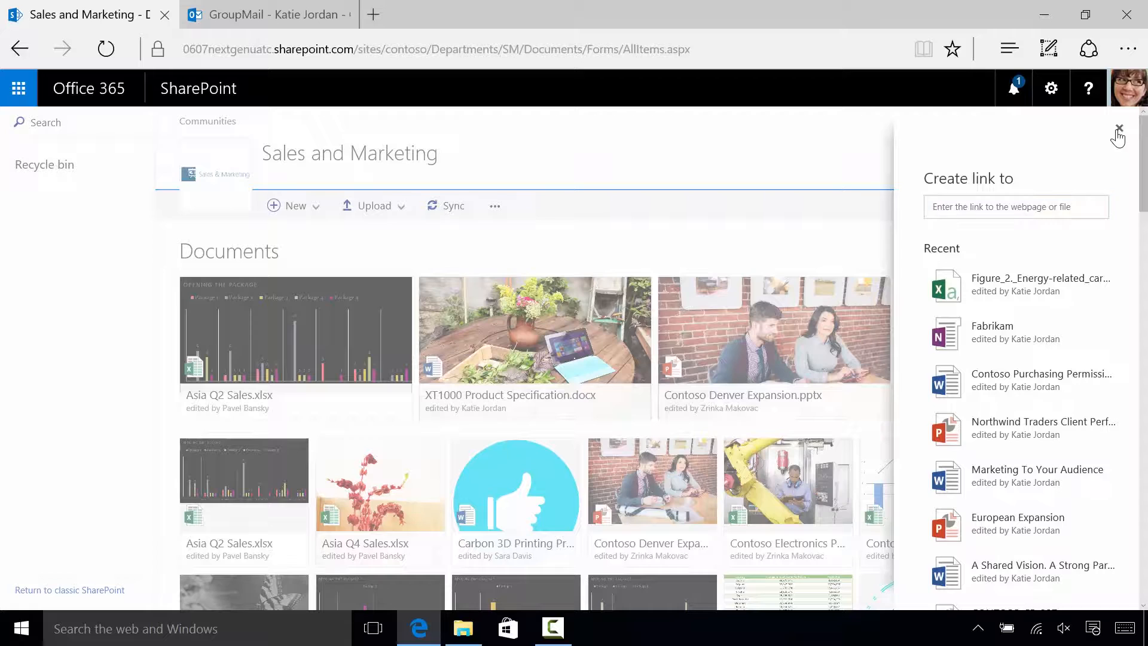
left_click(369, 206)
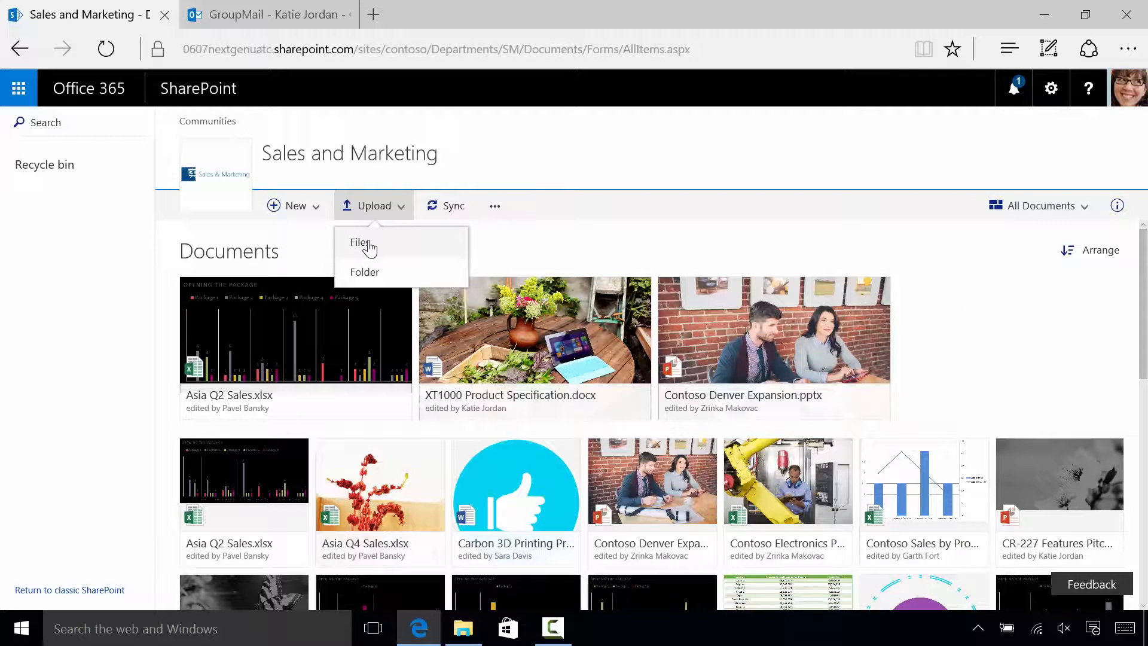
left_click(358, 273)
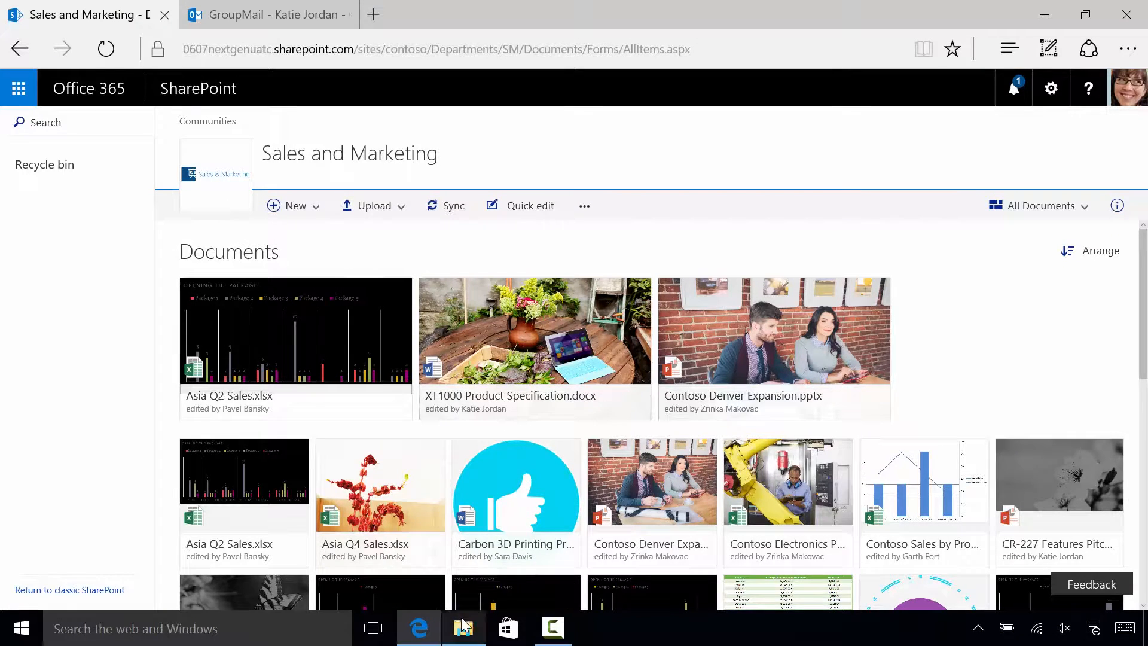
Step: Upload Cross Cultural Marketing Campaigns.pptx from the Downloads folder in File Explorer to the document library
left_click(465, 624)
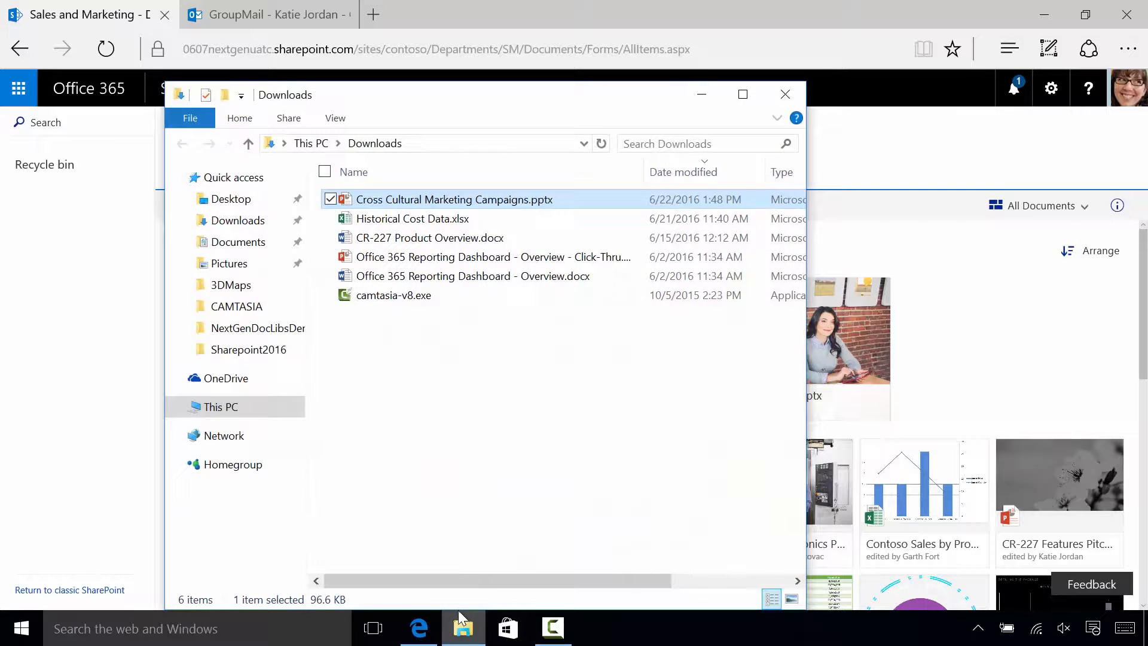
left_click_drag(397, 206, 953, 502)
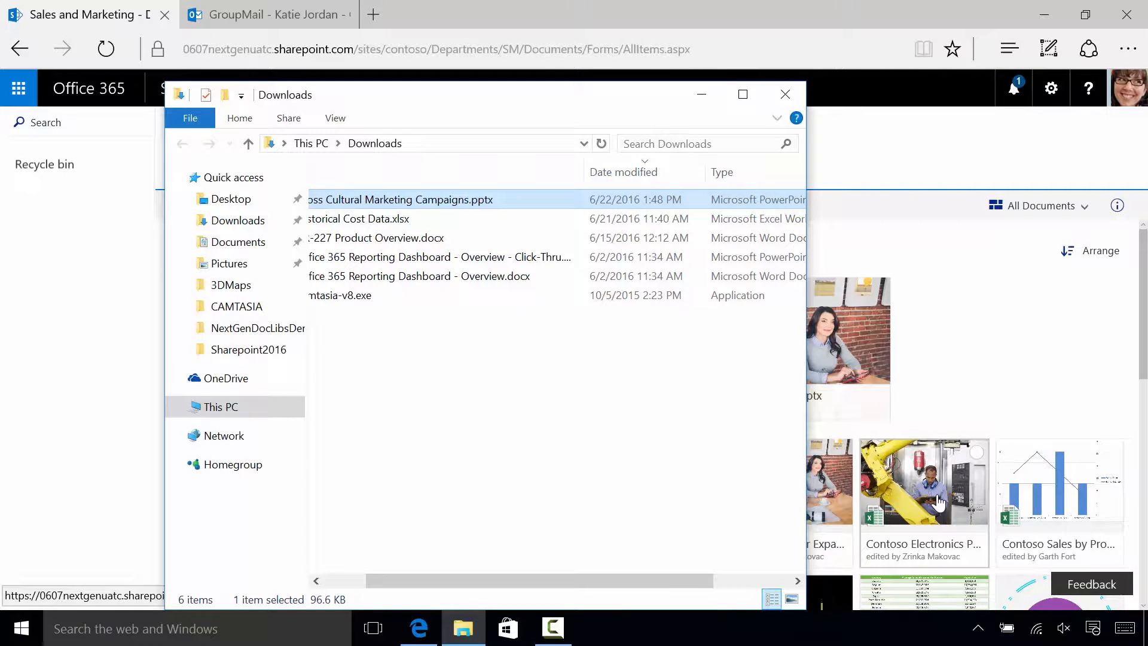
left_click(701, 94)
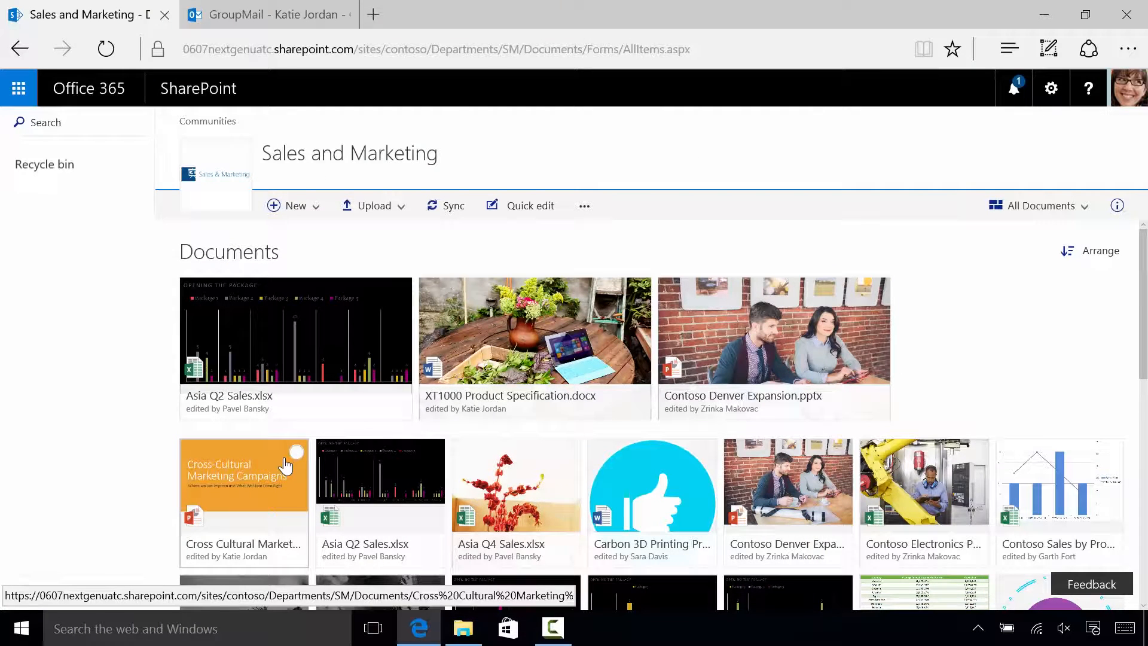
Step: Show the library's details and recent activity, and select CR-227 Features Pitch.pptx to display its information
left_click(1118, 206)
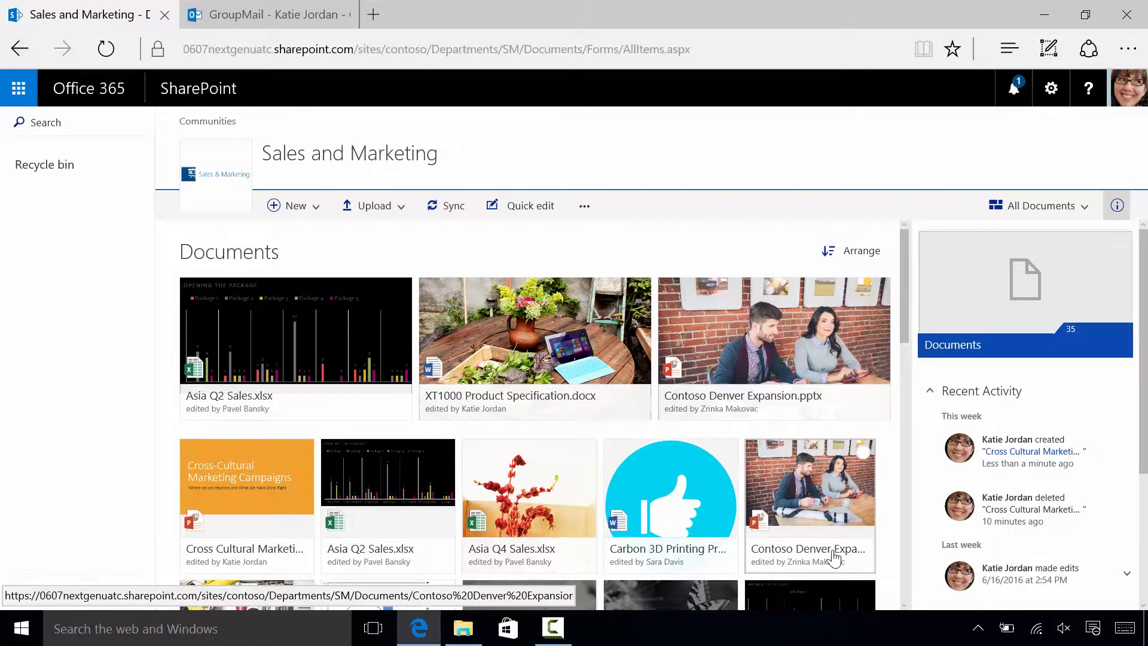
scroll(836, 560, "down", 2)
scroll(836, 560, "down", 1)
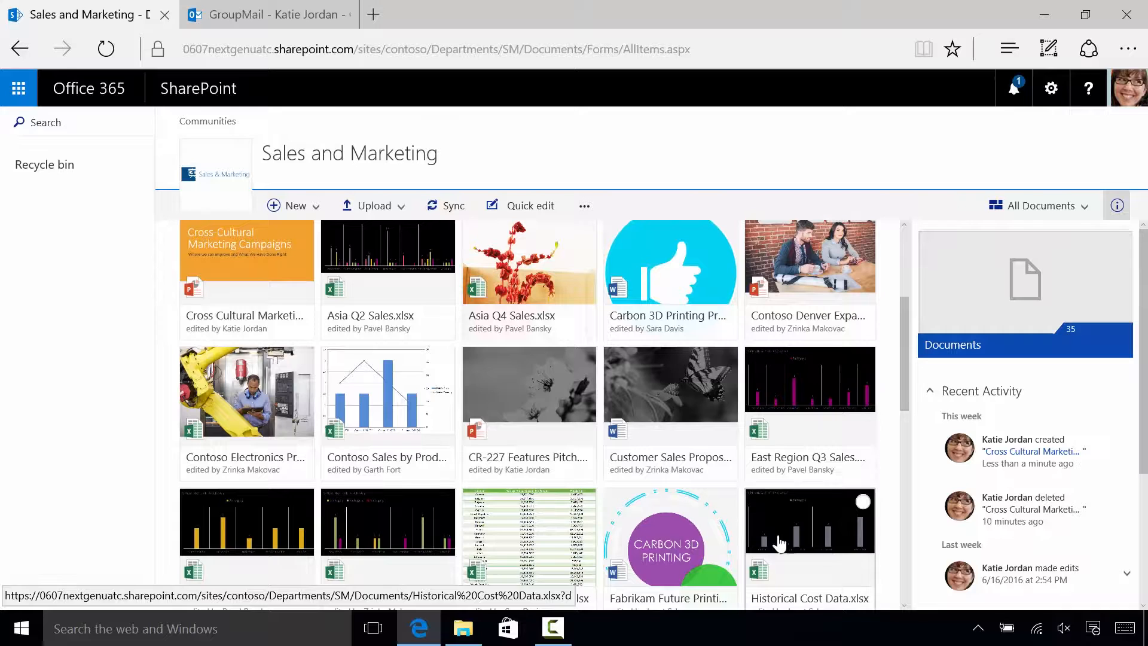
left_click(584, 360)
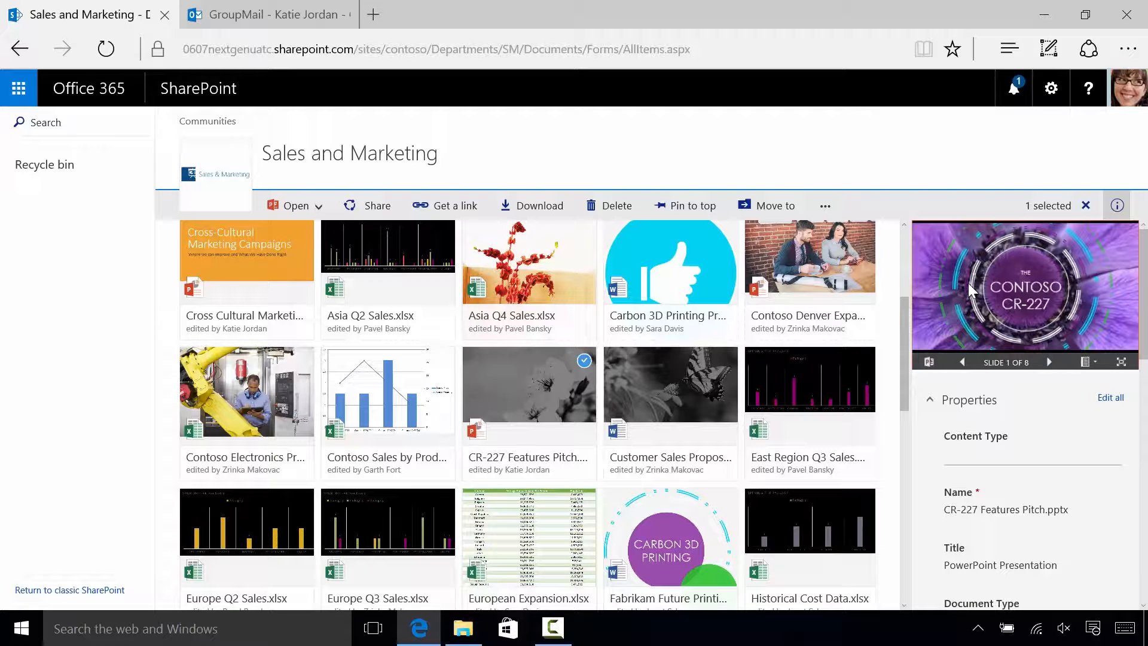
Step: Page through the slide preview of CR-227 Features Pitch.pptx and review its properties, recent activity, sharing and file information
left_click(1046, 358)
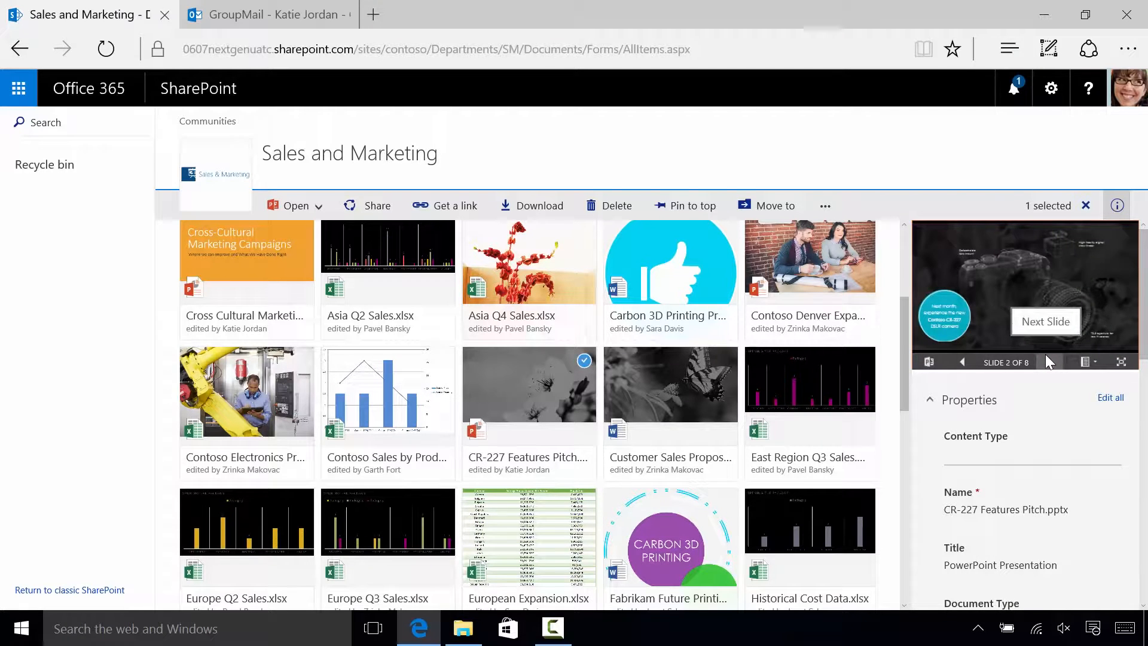
left_click(1046, 359)
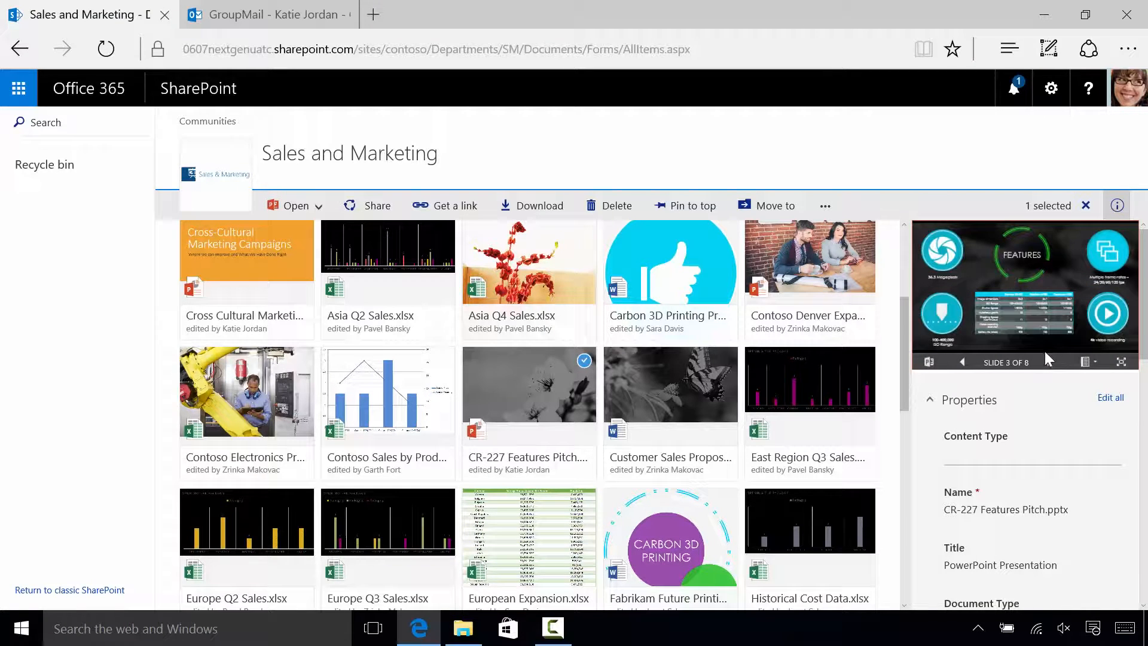
left_click(1045, 357)
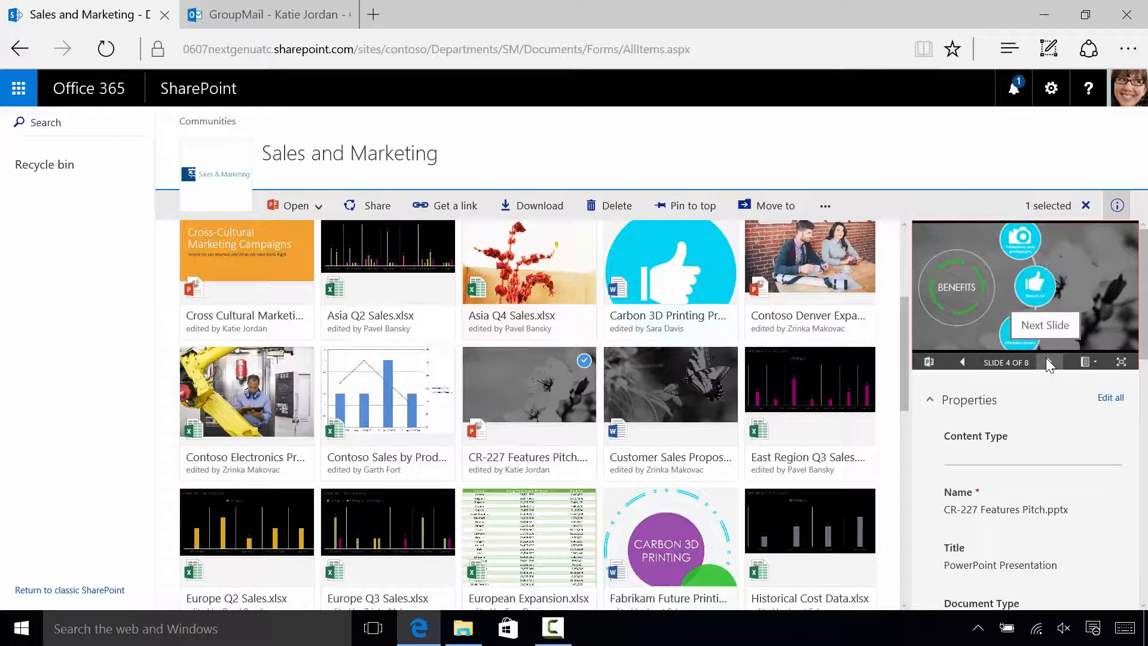
left_click(1046, 357)
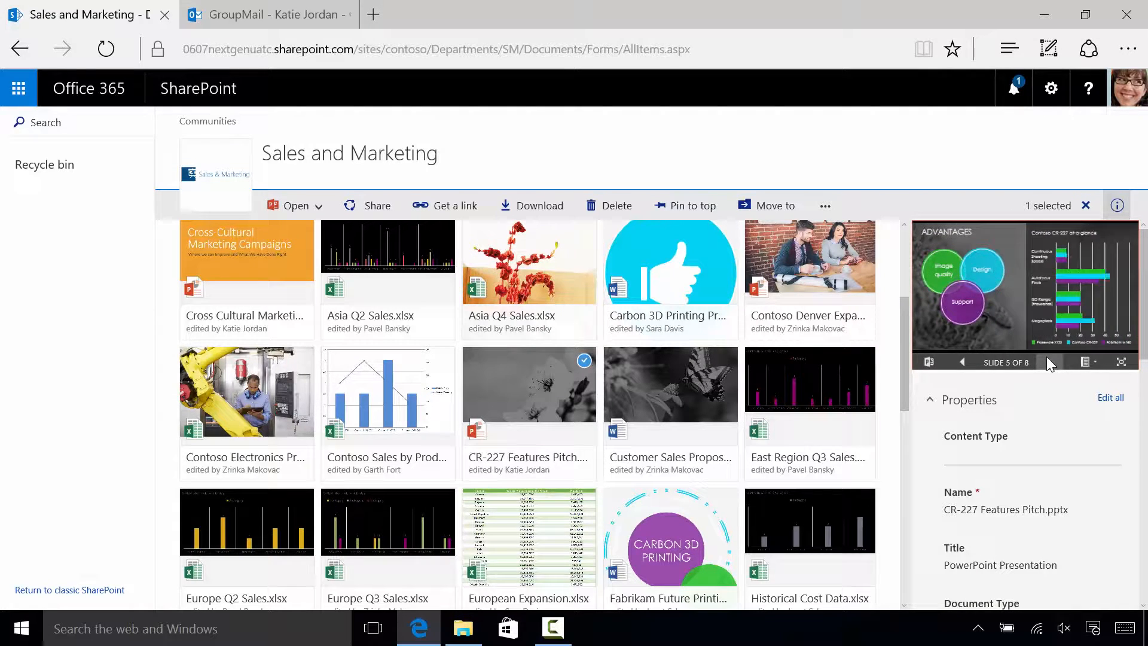
left_click(963, 361)
left_click(963, 359)
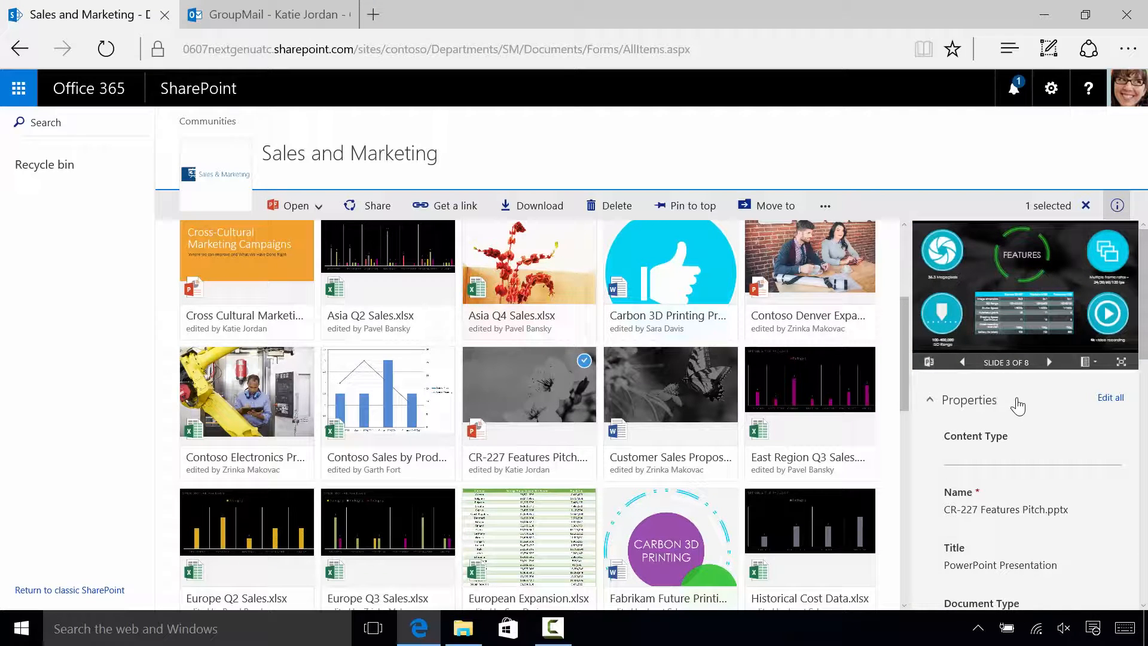
scroll(1019, 579, "down", 4)
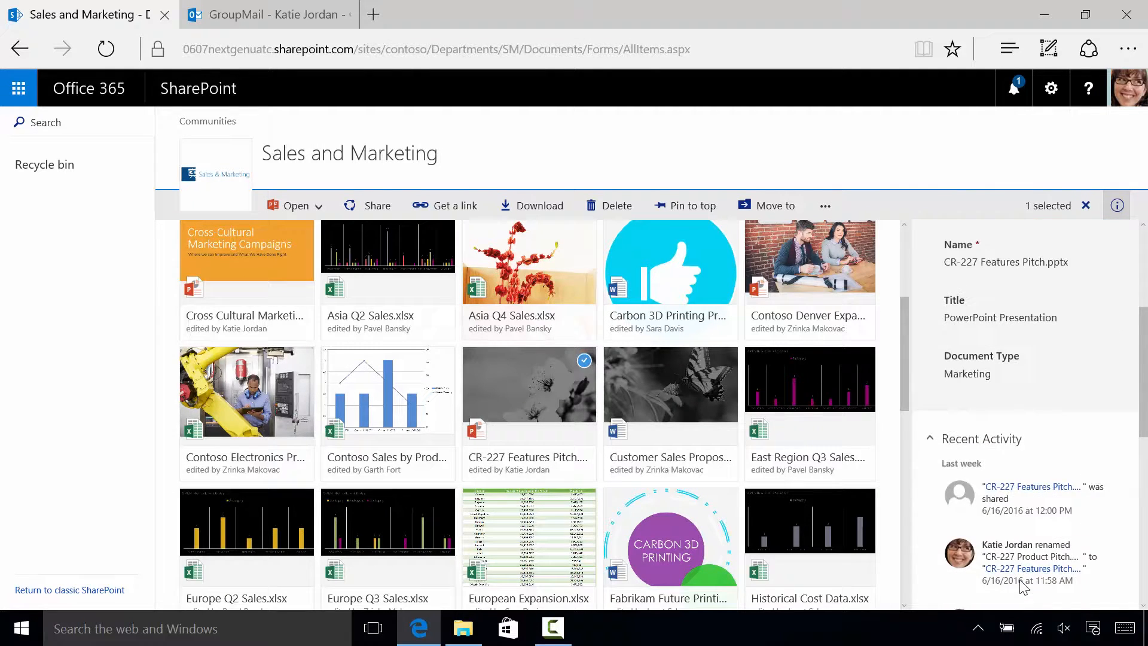
scroll(1020, 585, "down", 5)
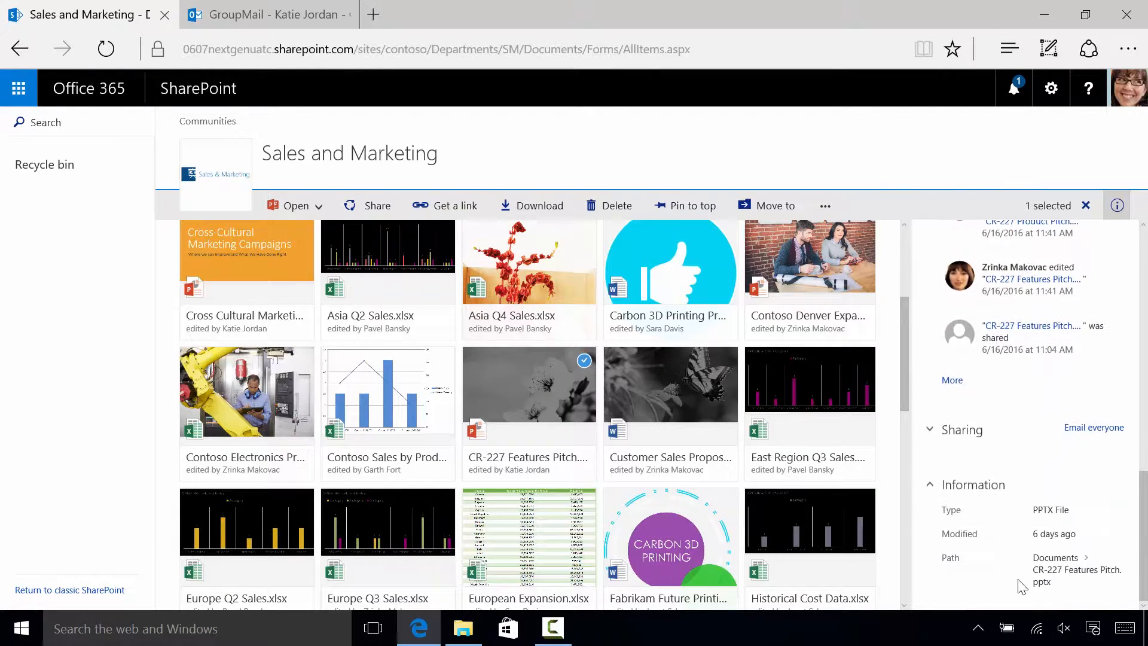
scroll(1022, 574, "up", 8)
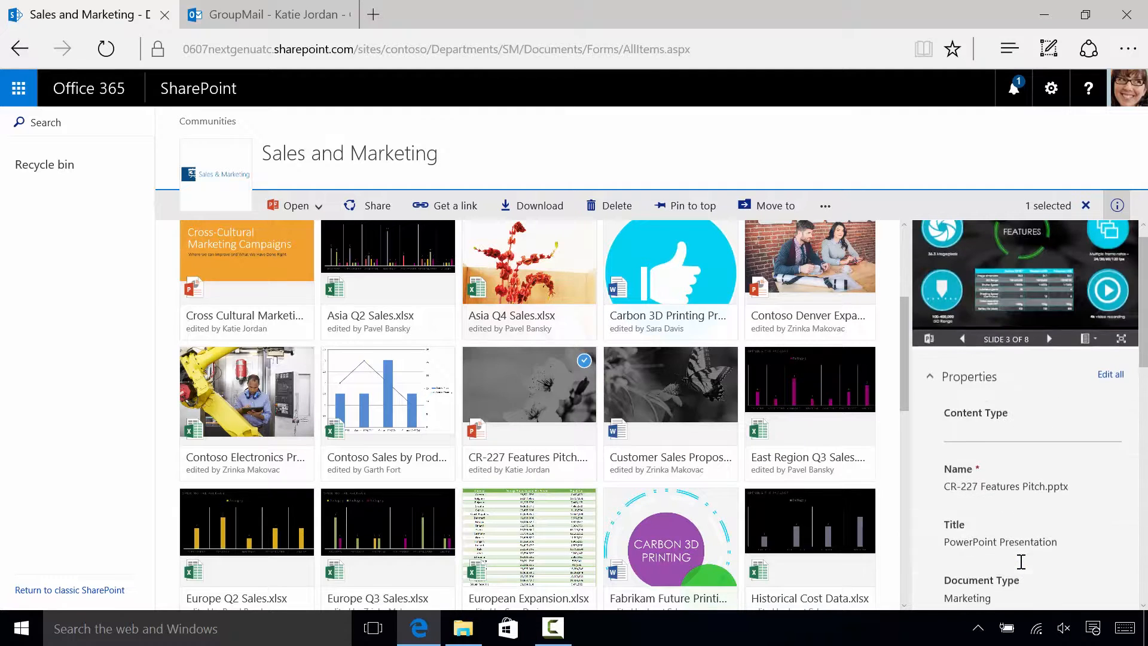
Step: Rename CR-227 Features Pitch.pptx to "CR-227 NewProductPitch" in its properties
left_click(1033, 484)
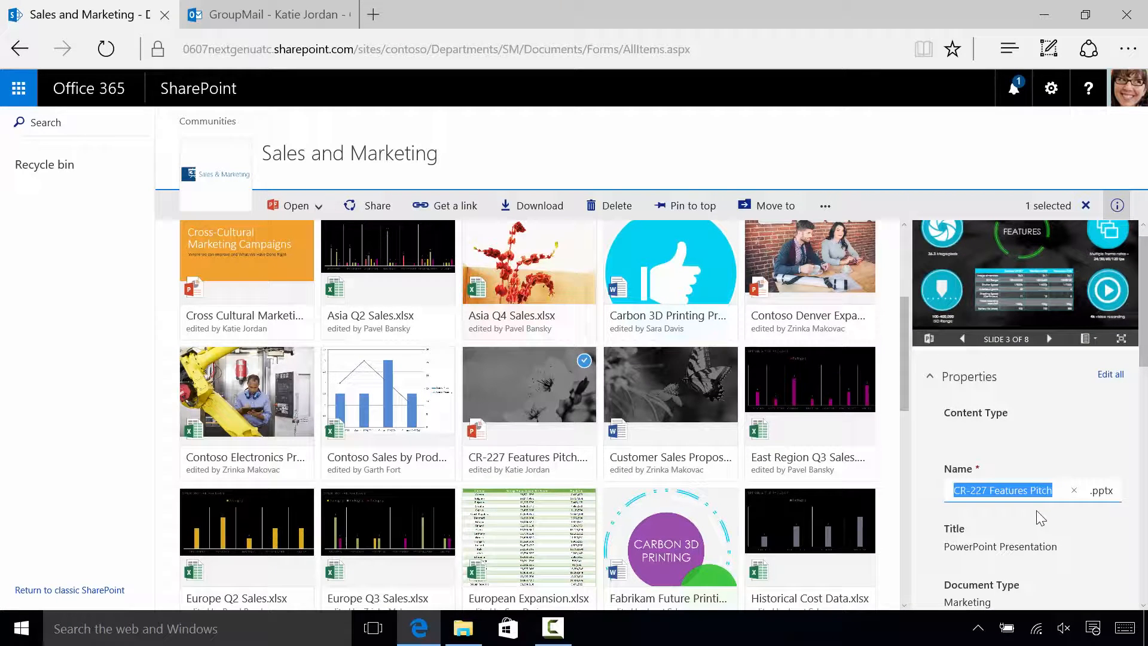
left_click(988, 489)
type("New")
key("shift+Right")
key("shift+Right")
key("shift+Right")
key("shift+Right")
key("shift+Right")
key("shift+Right")
key("shift+Right")
key("shift+Right")
key("shift+Right")
type("Product")
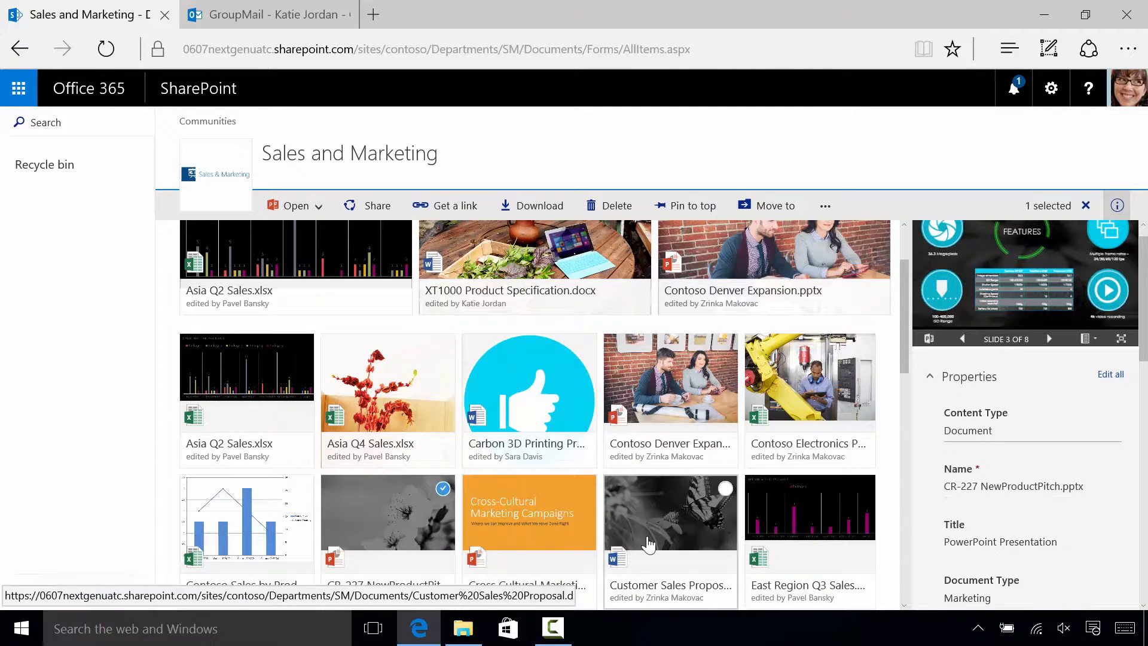
Step: Examine the recent activity of CR-227 NewProductPitch.pptx and the actions available for the file
scroll(395, 508, "down", 2)
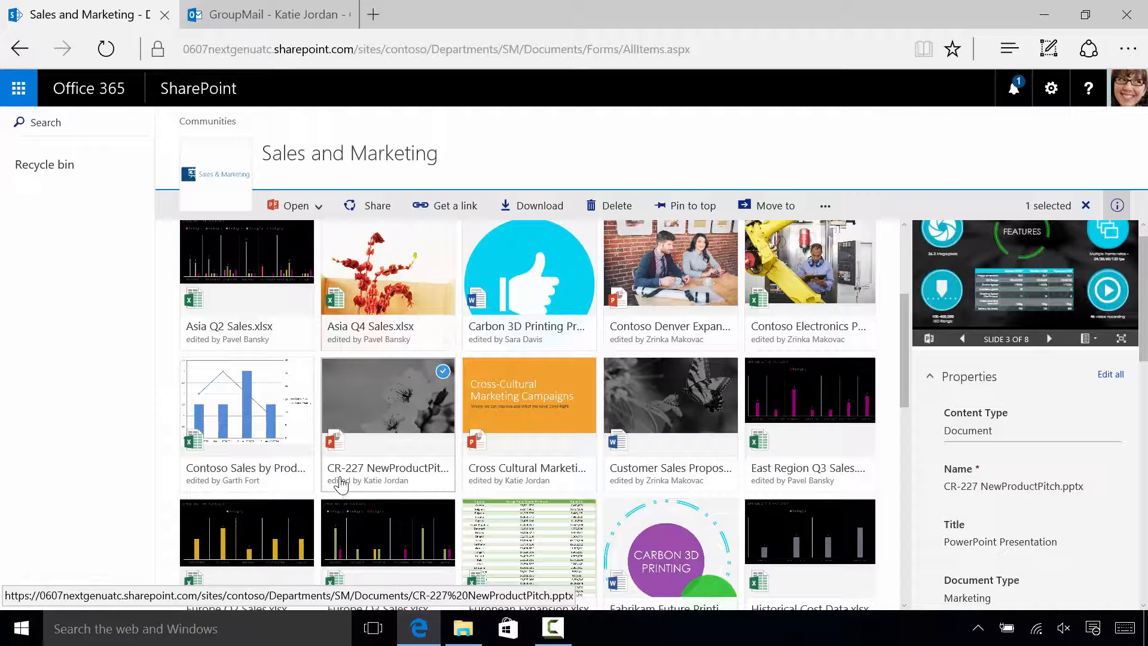
scroll(979, 469, "down", 5)
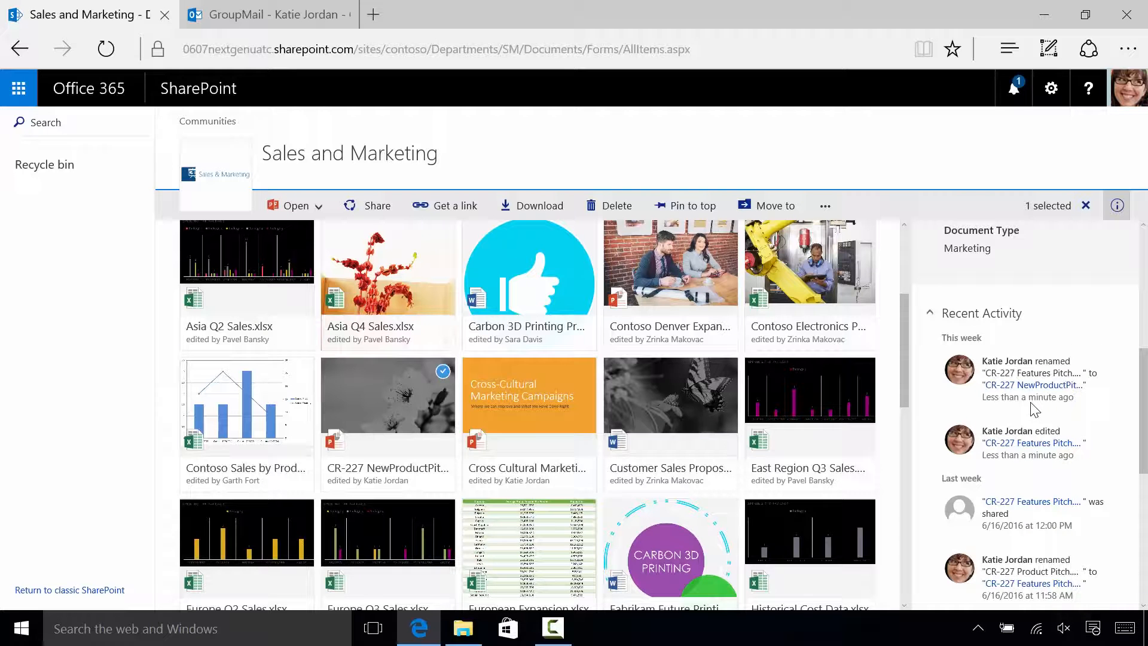
right_click(380, 426)
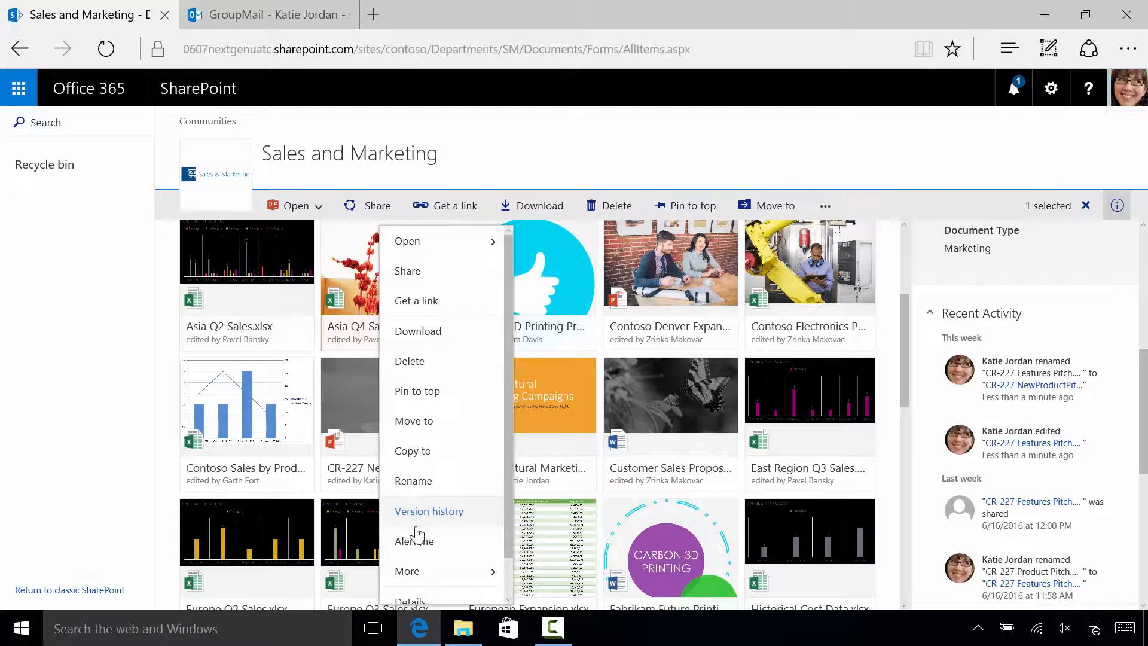
scroll(416, 571, "down", 1)
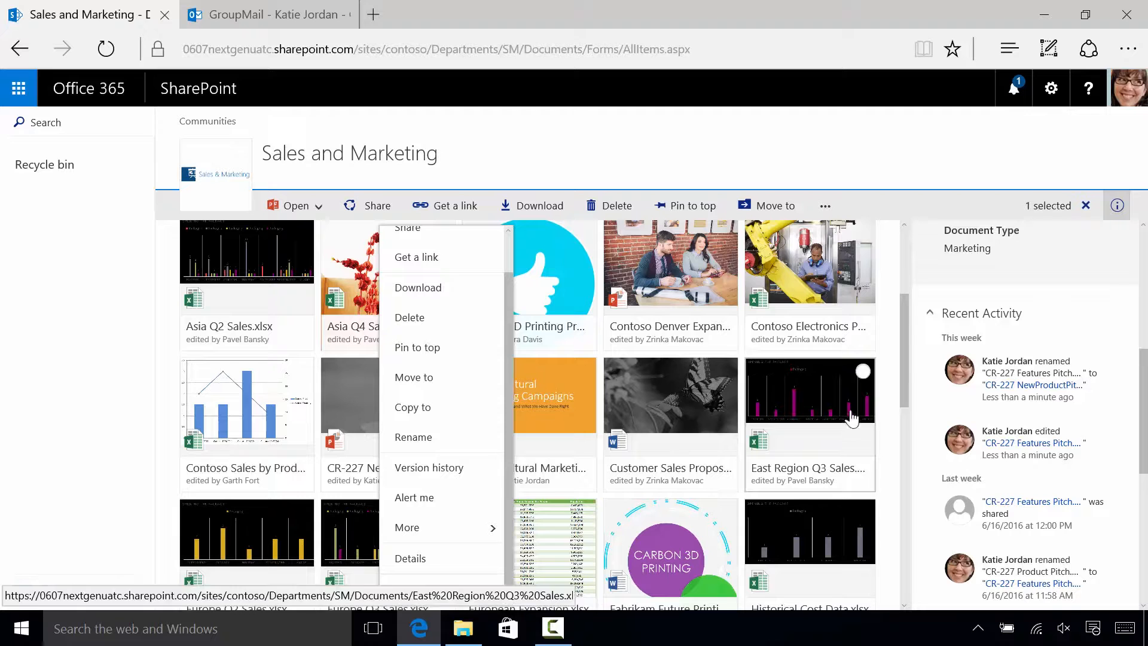
Step: Review the sharing details of CR-227 NewProductPitch.pptx and add a colleague as an invitee
left_click(930, 315)
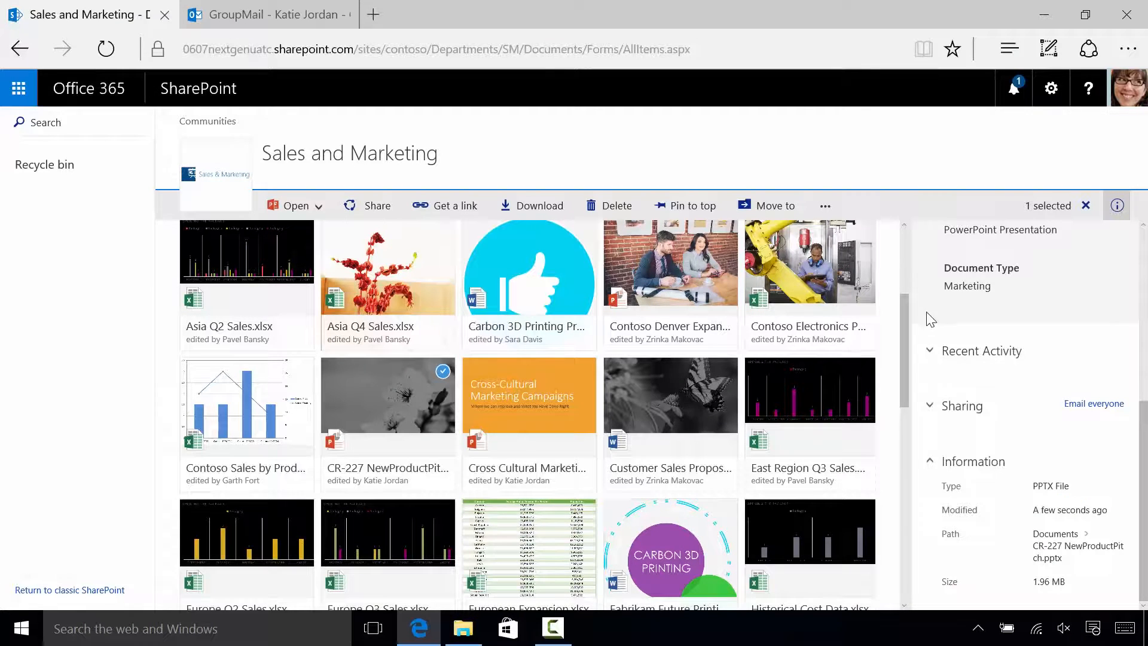
left_click(930, 407)
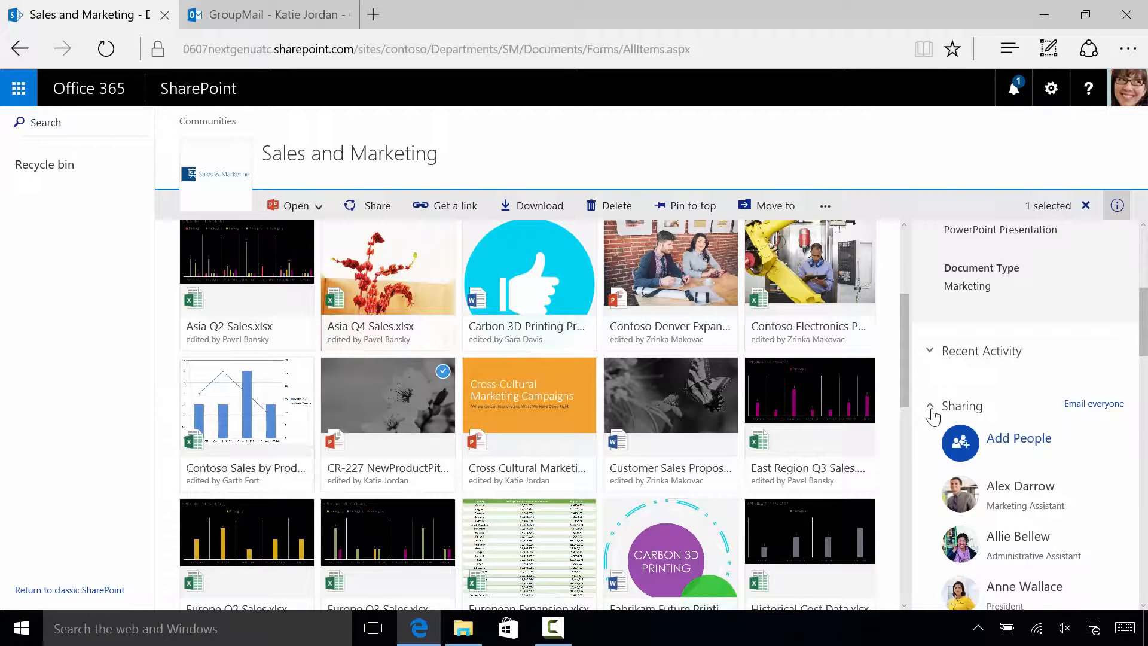
left_click(965, 443)
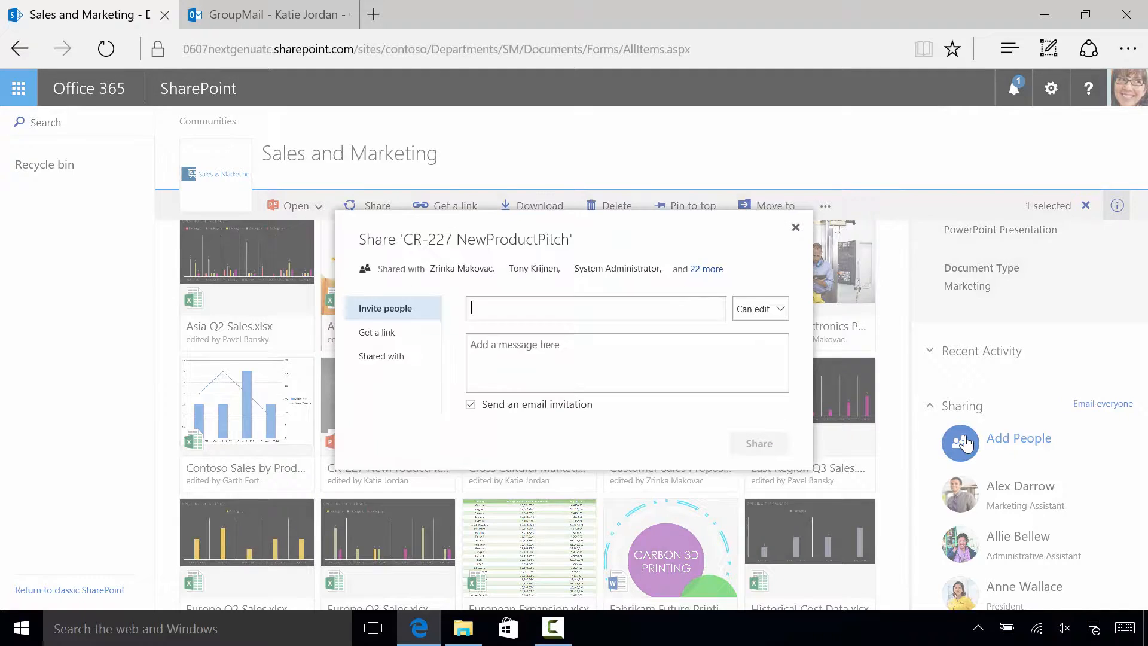
type("janet")
left_click(649, 351)
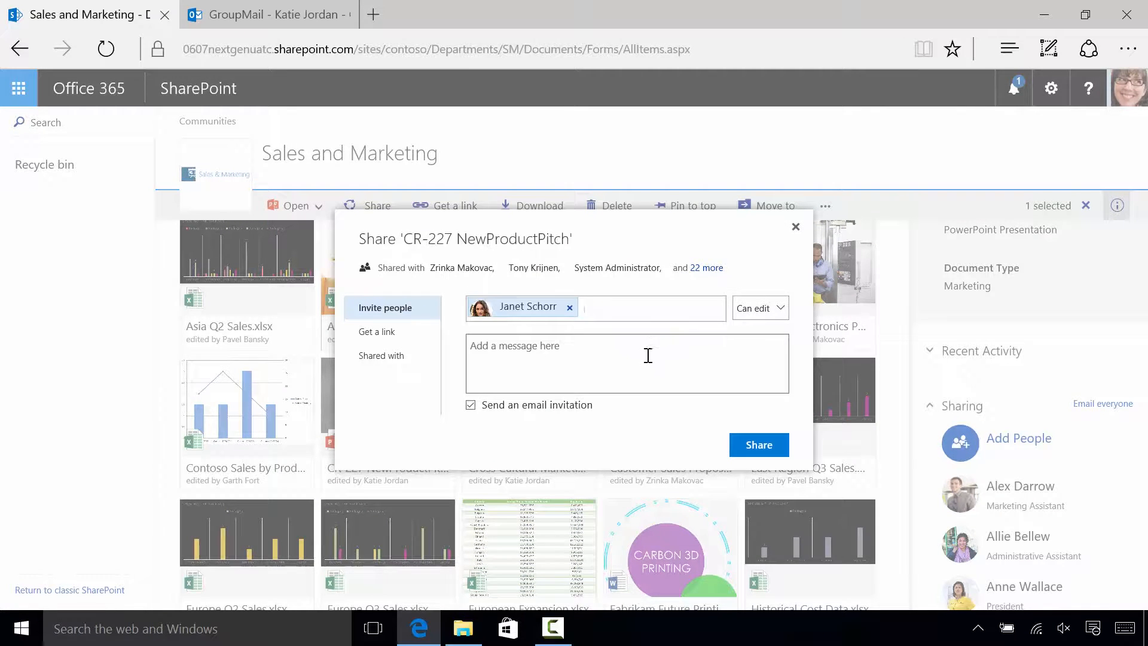
Step: Write an invitation message asking the colleague to look at the draft presentation and send comments by EOD, and share the file
left_click(641, 356)
type("Hi Janet, please take ")
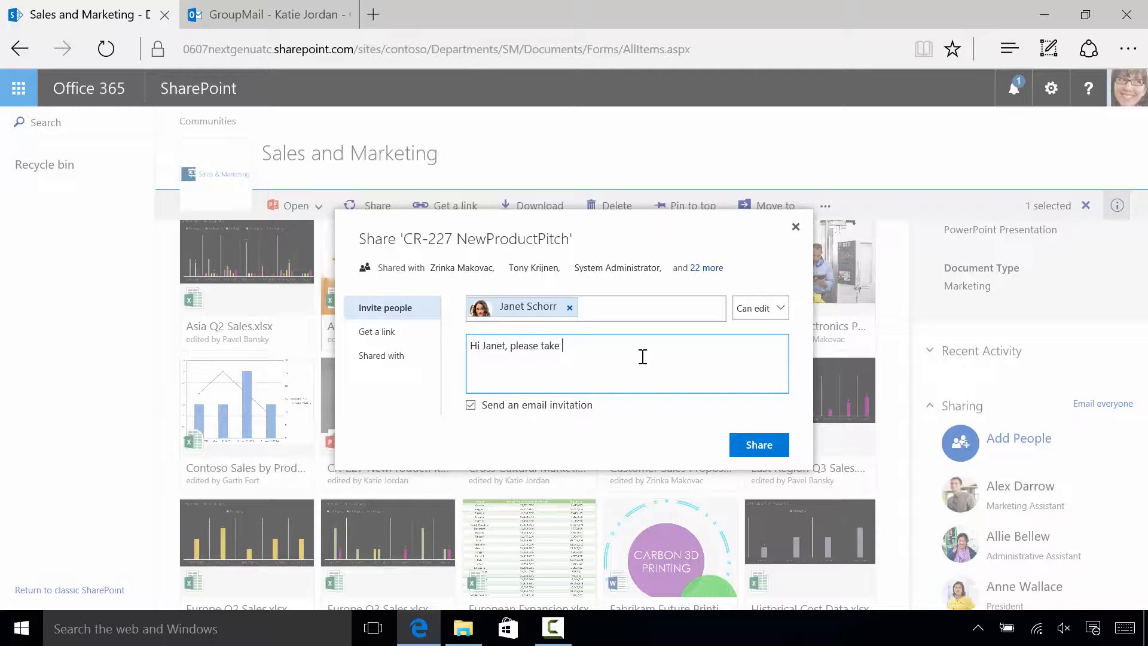
type("a look at this draft presentation and send")
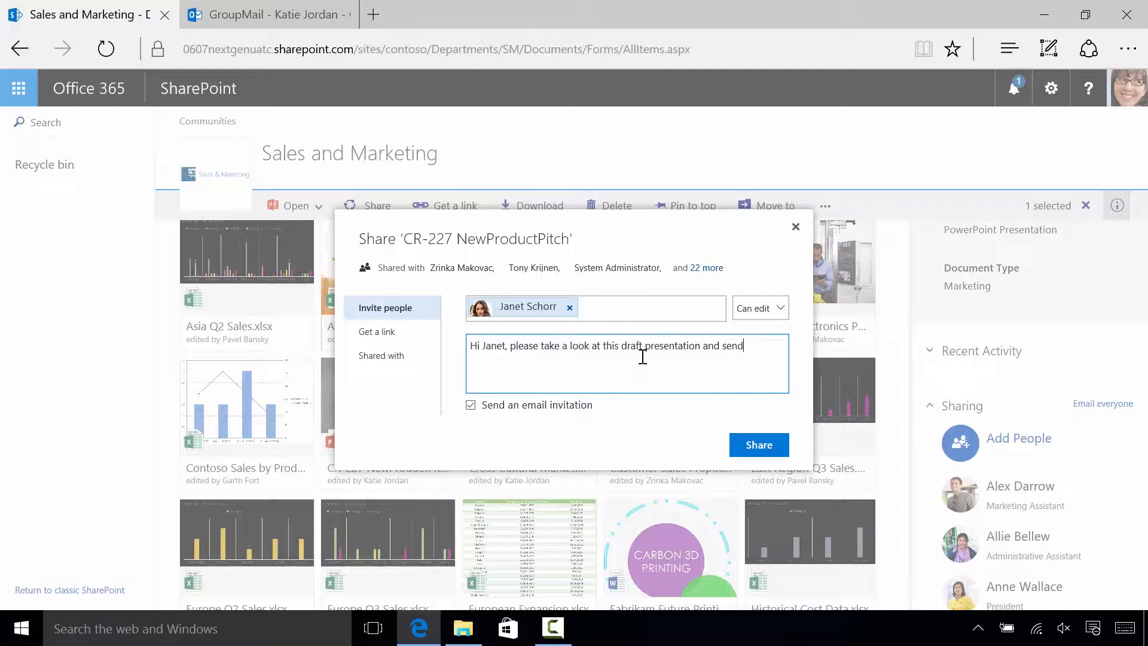
type(" your comments by EOD. Thanks!")
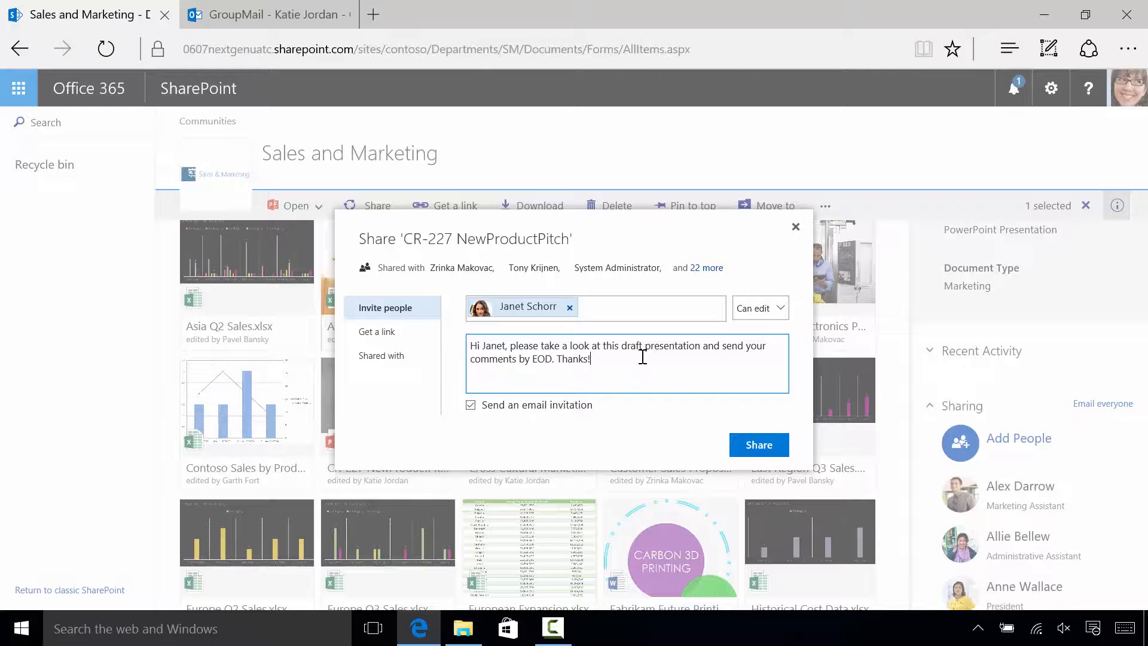
left_click(748, 441)
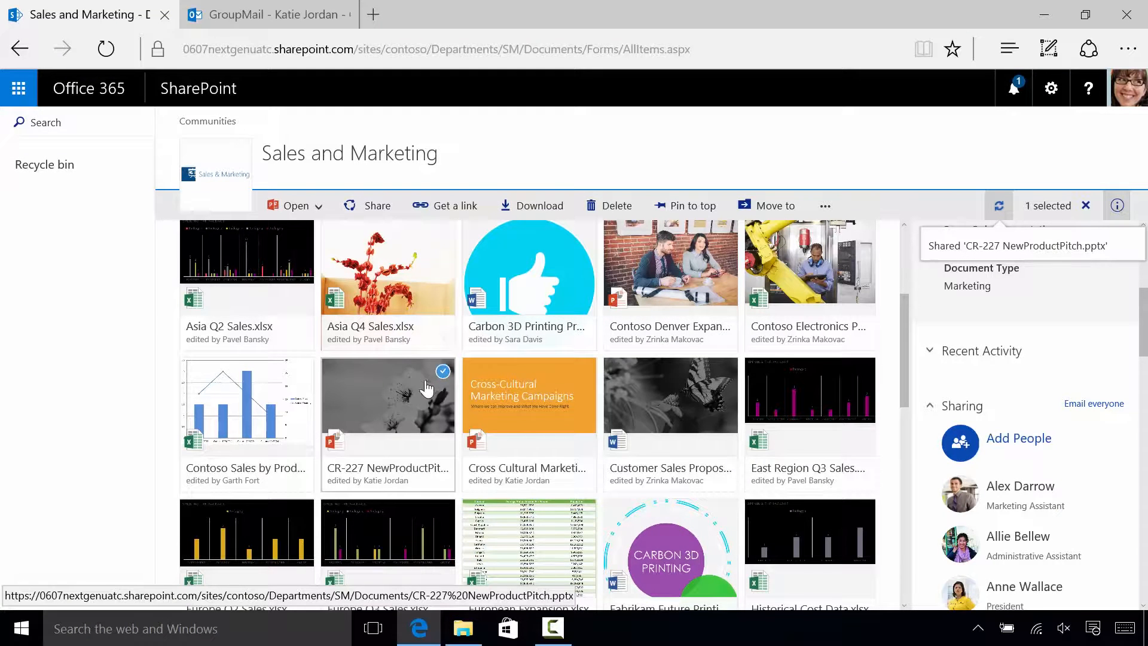
Step: Deselect the shared file, hide the details pane and display the document library as a list
left_click(441, 373)
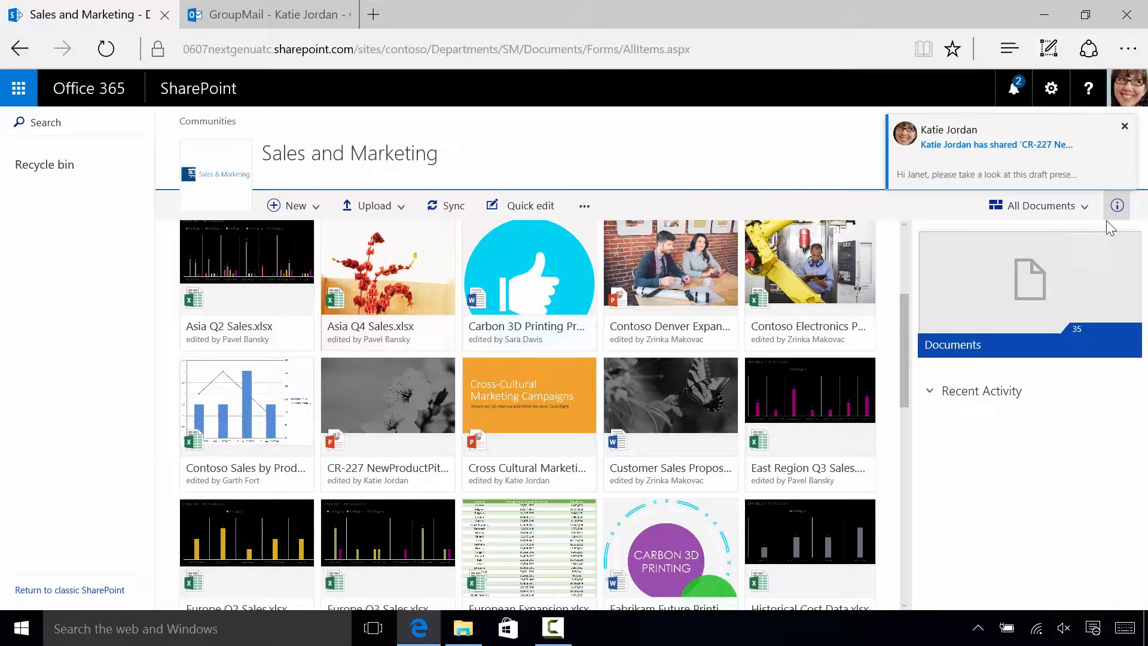
left_click(1116, 208)
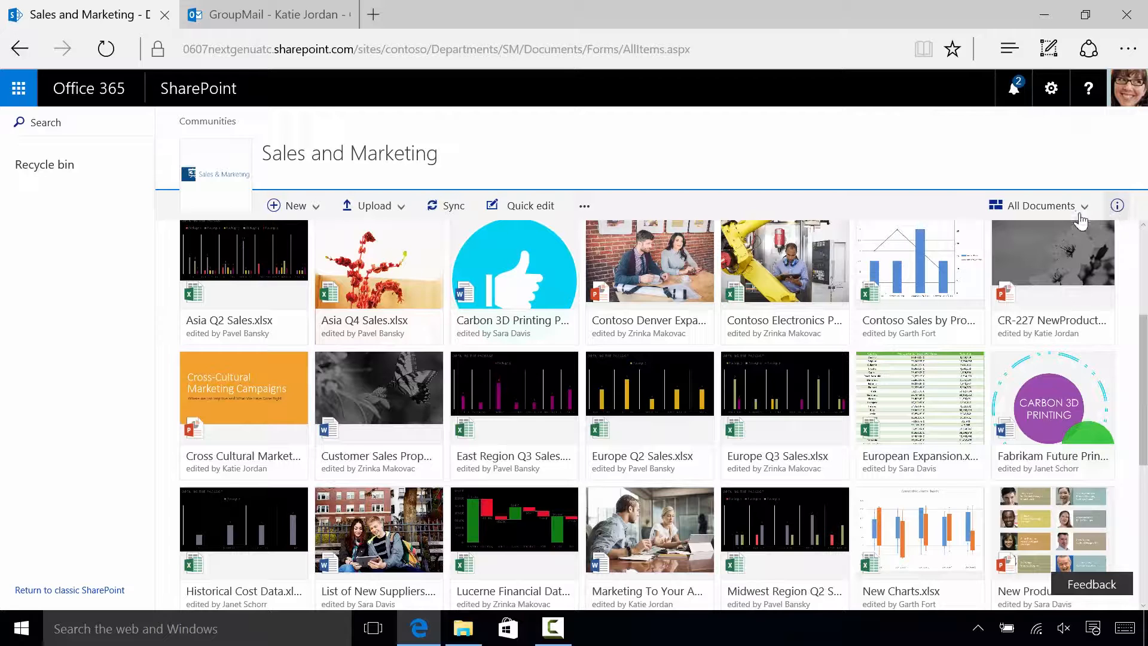
left_click(1047, 209)
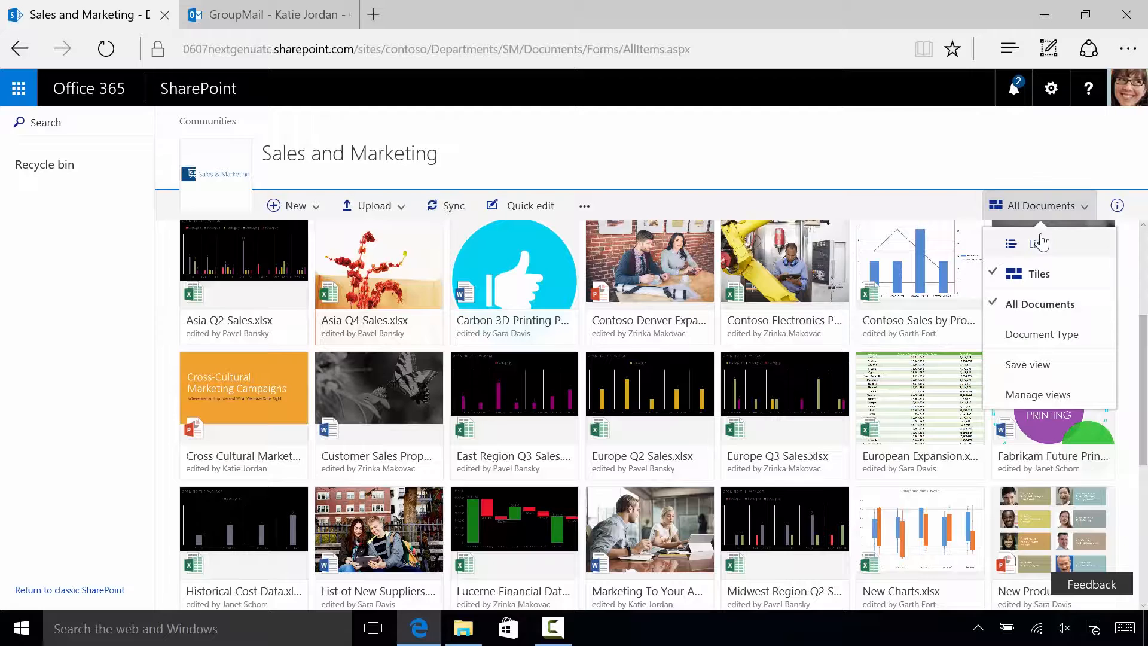
left_click(1040, 243)
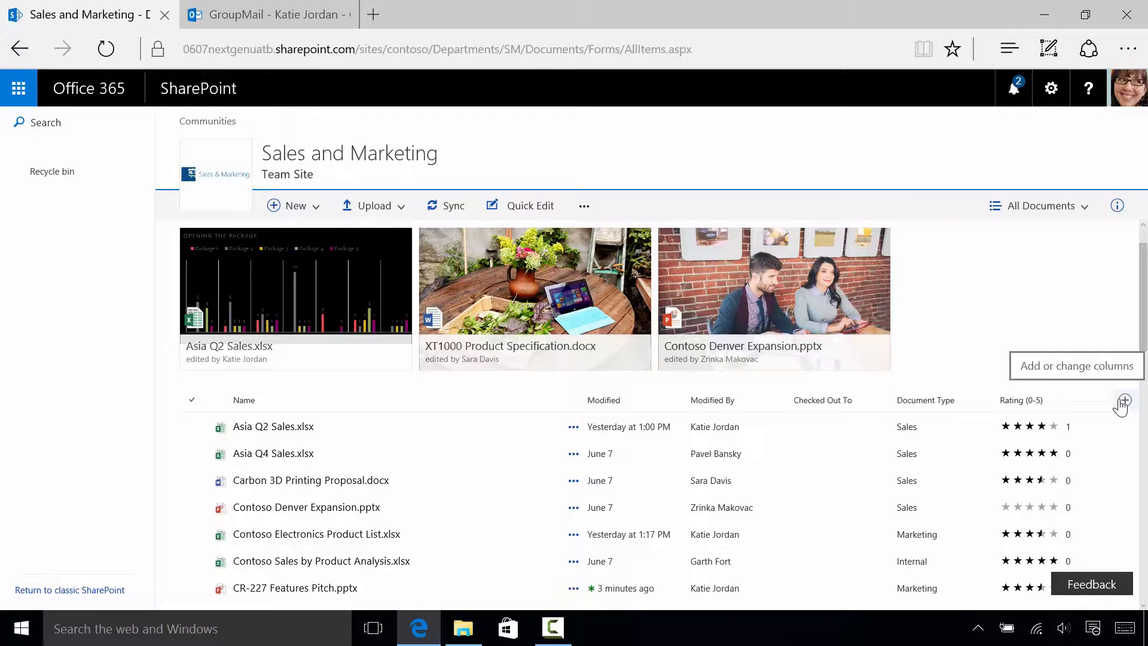
Step: Add the Created column to the list view and place it between Name and Modified
left_click(1122, 403)
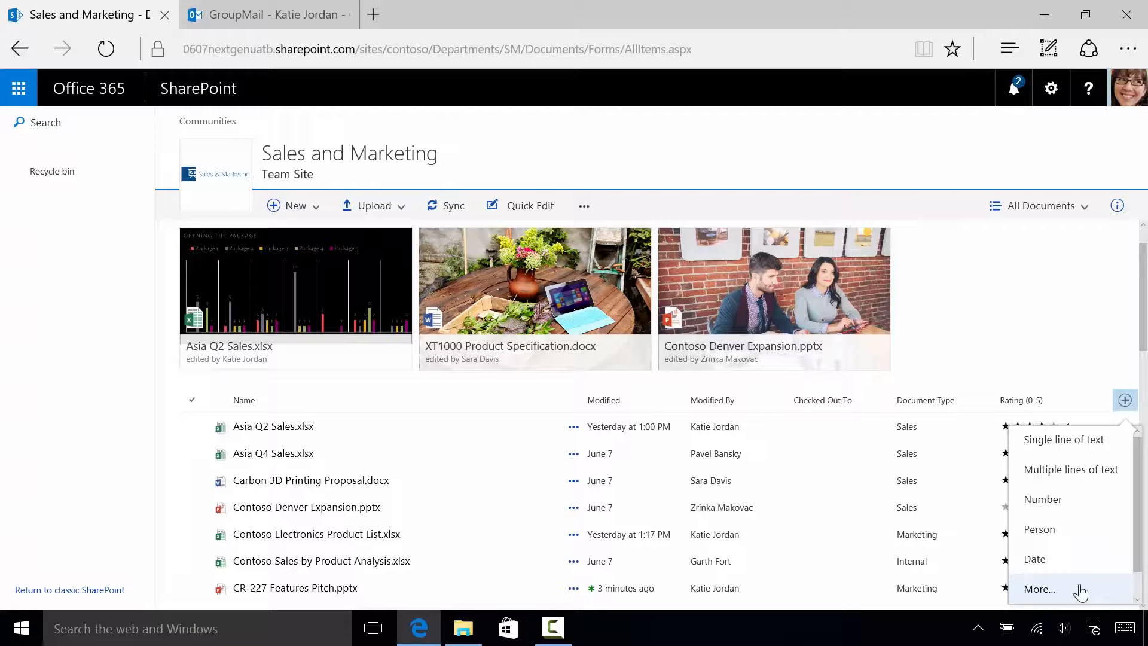
scroll(1080, 595, "down", 1)
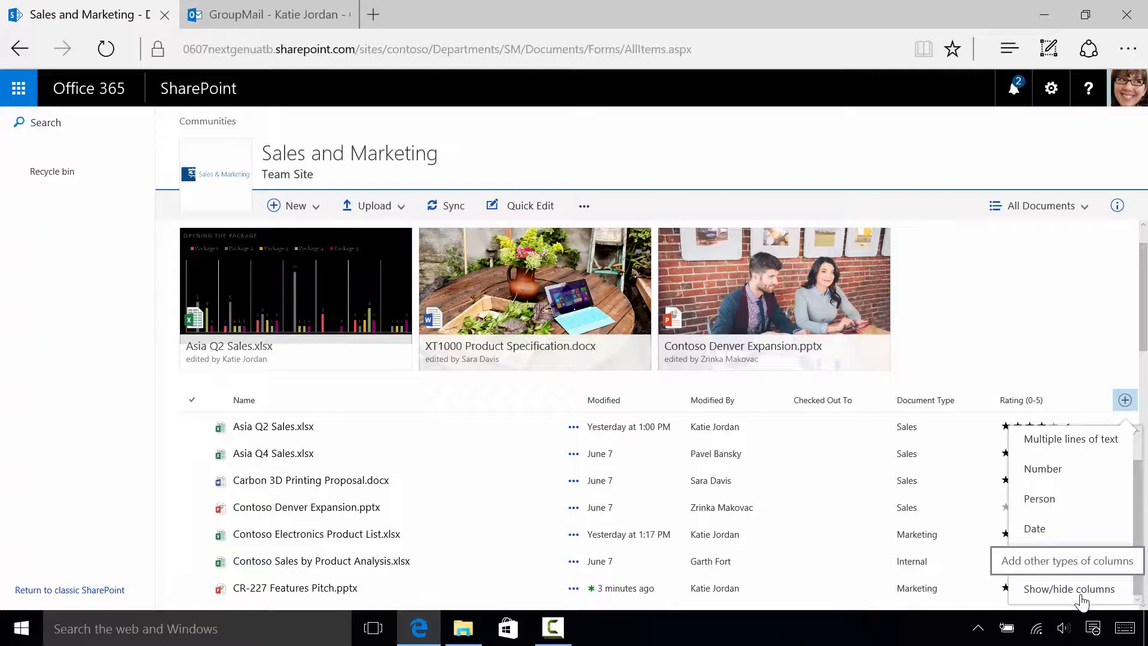
left_click(1081, 597)
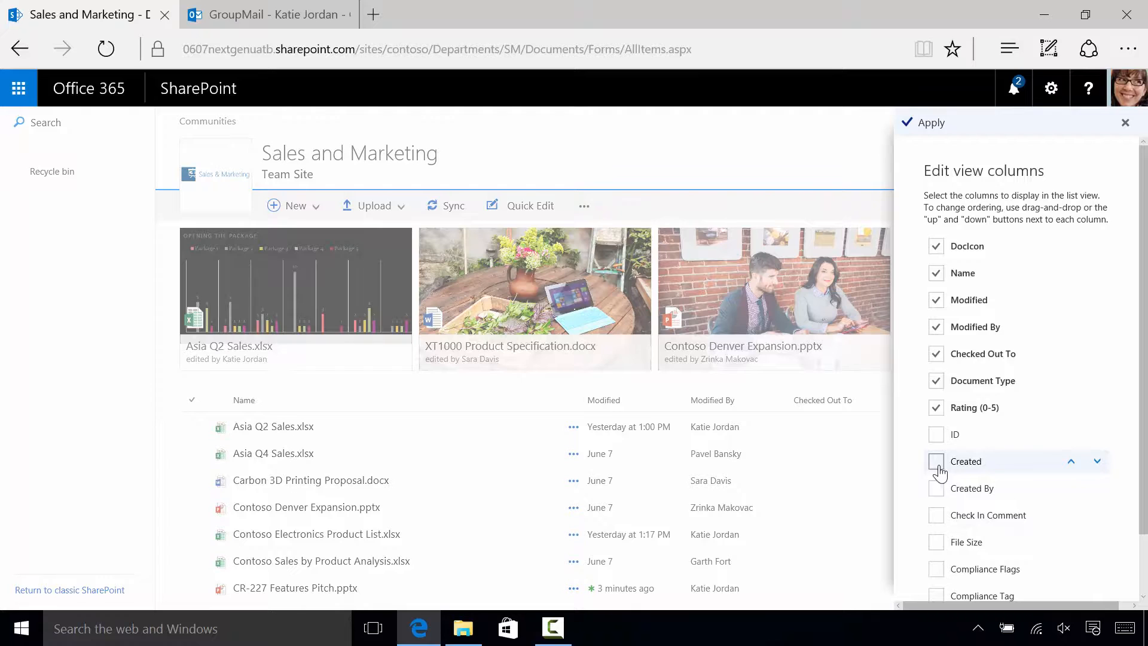
left_click(937, 465)
left_click_drag(971, 463, 970, 305)
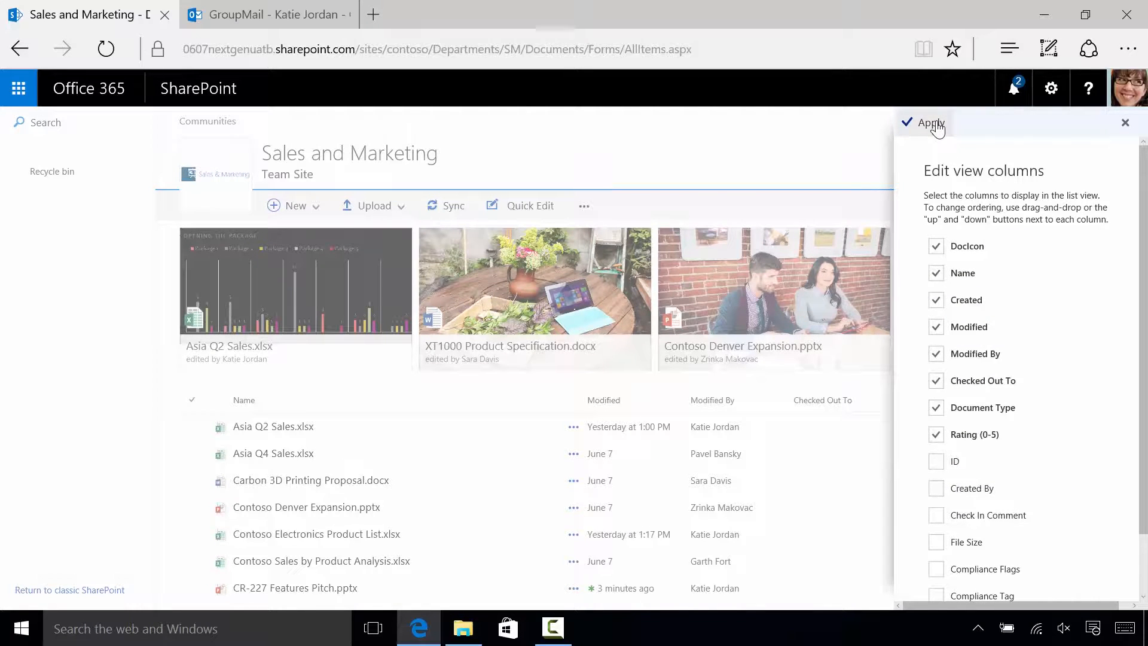
left_click(1125, 123)
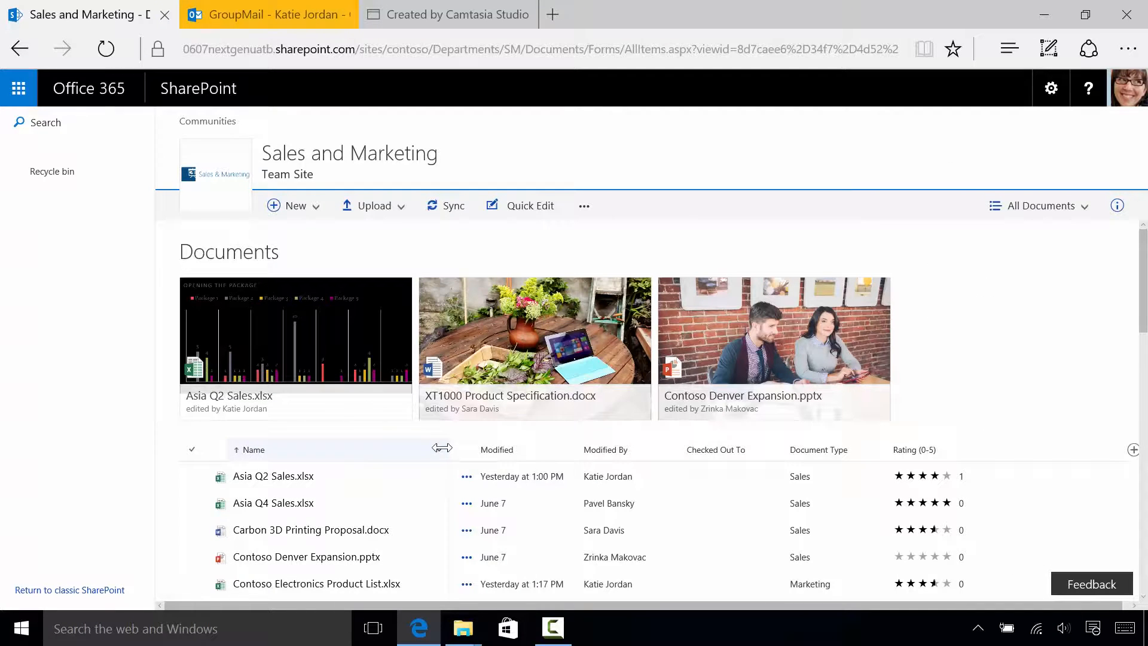
Step: Widen the Name column and sort the documents by Modified By from A to Z
left_click_drag(443, 448, 546, 458)
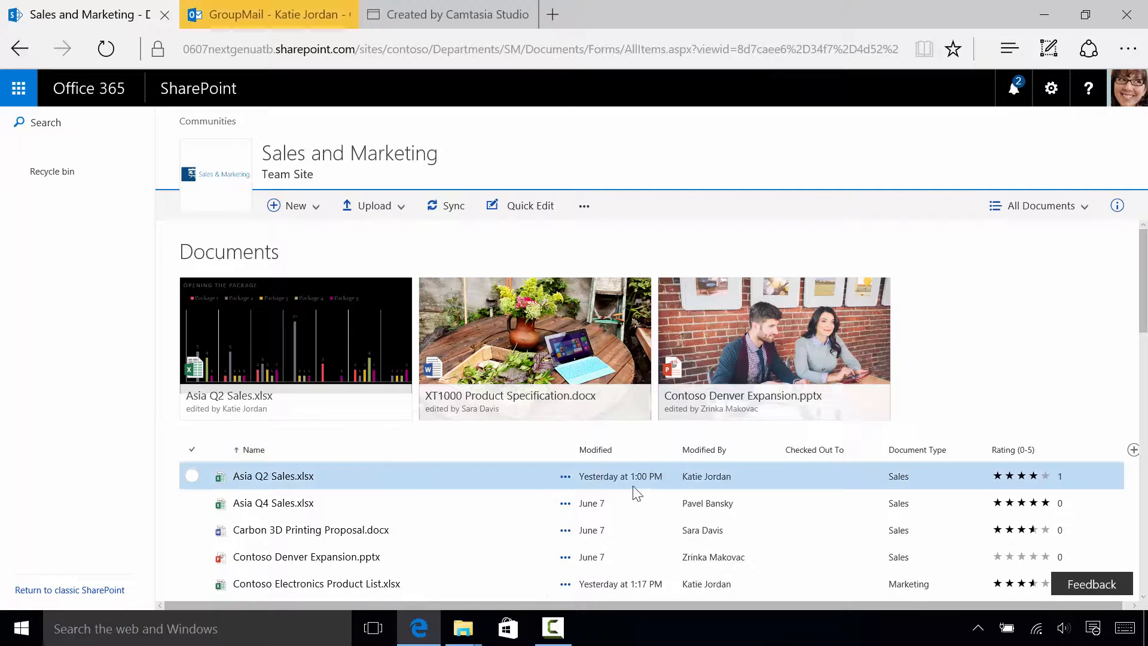
left_click(706, 456)
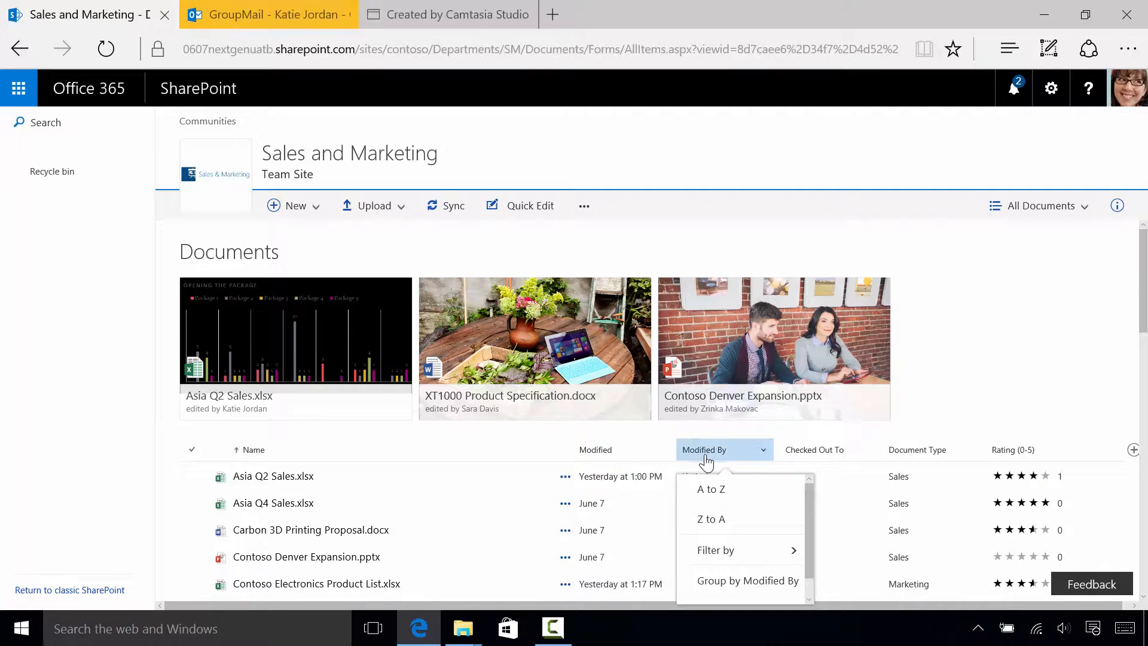
mouse_move(737, 556)
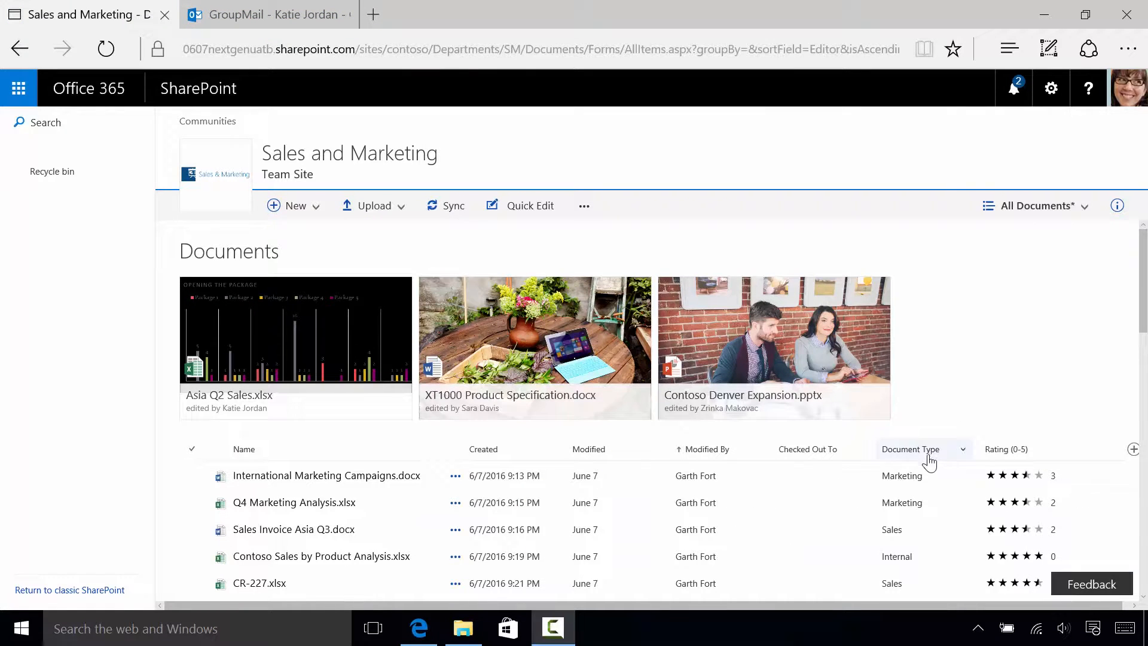
Step: Group the list by Document Type and sort that column from Z to A
left_click(928, 460)
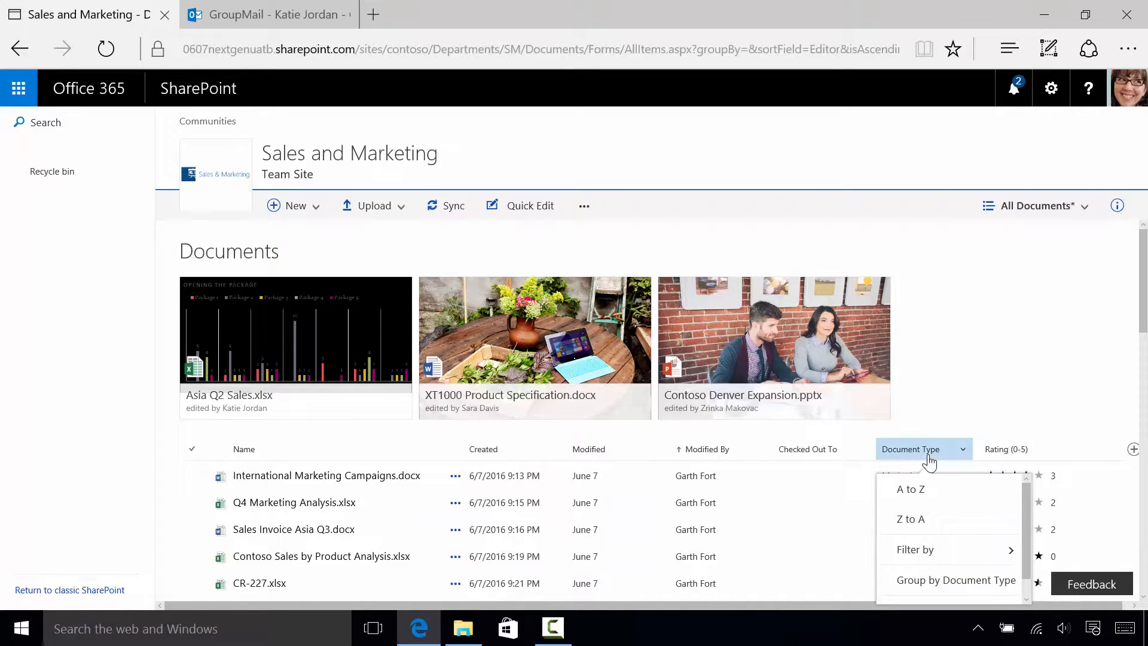
left_click(933, 589)
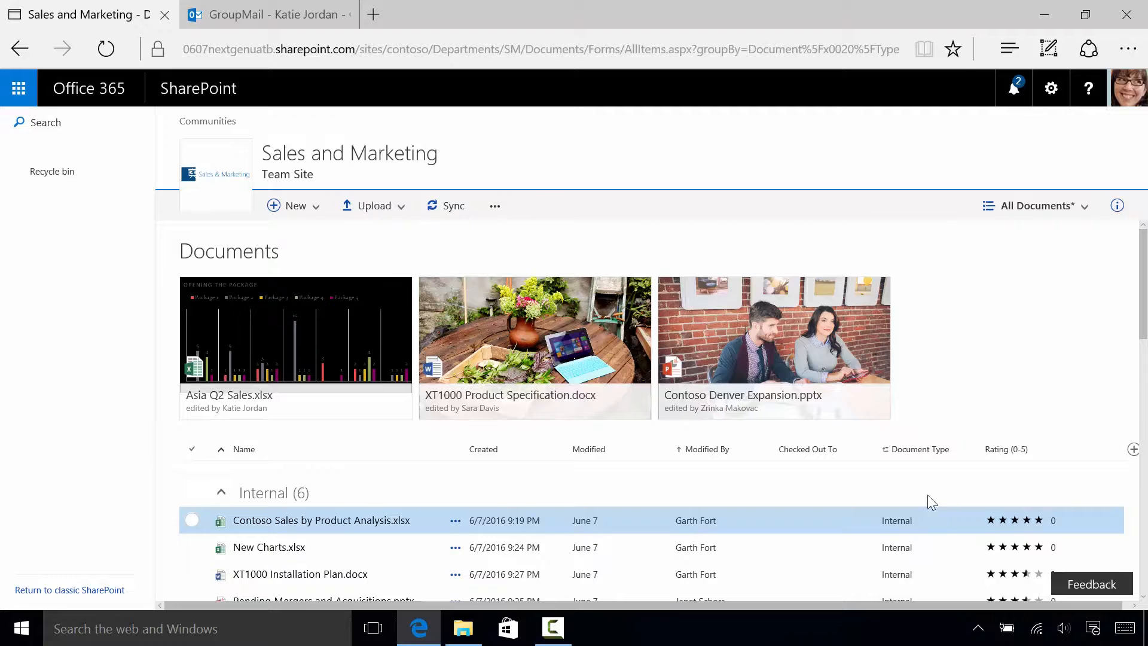
left_click(923, 458)
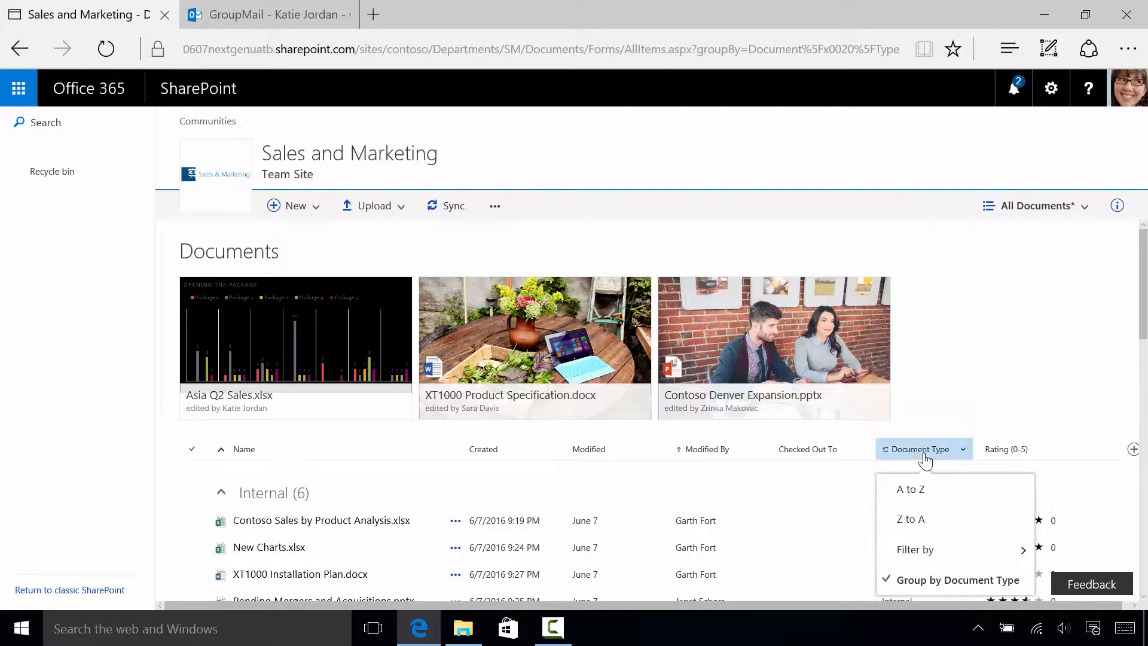
left_click(925, 525)
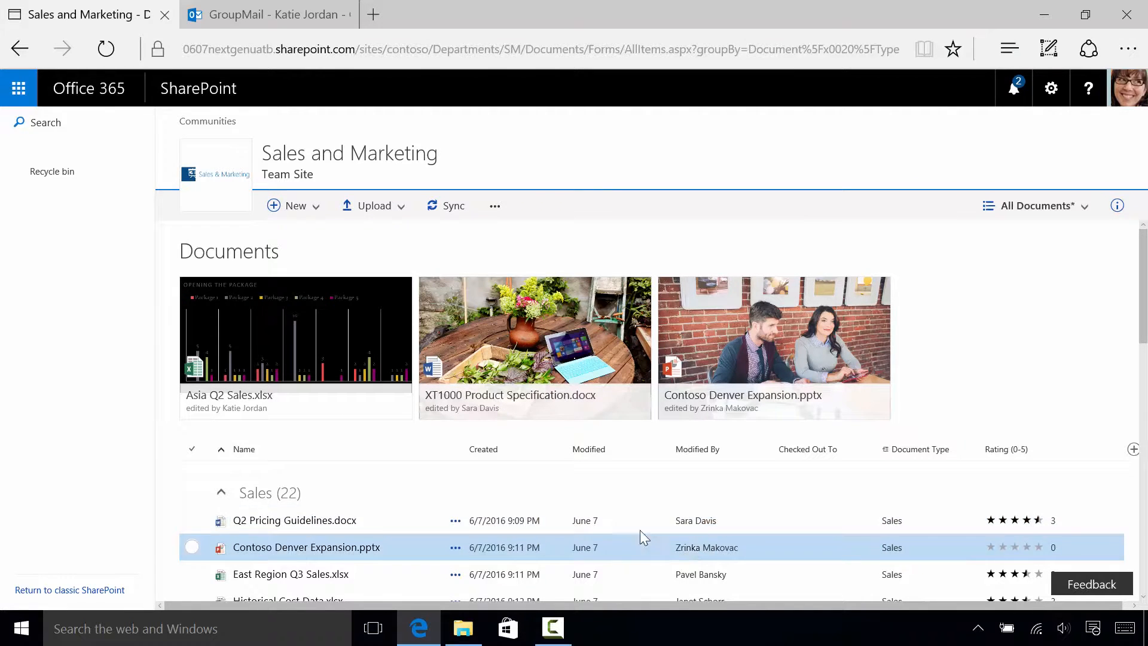
Step: Collapse the Sales group and move Q4 Marketing Analysis.xlsx from the Marketing group into Sales
left_click(220, 491)
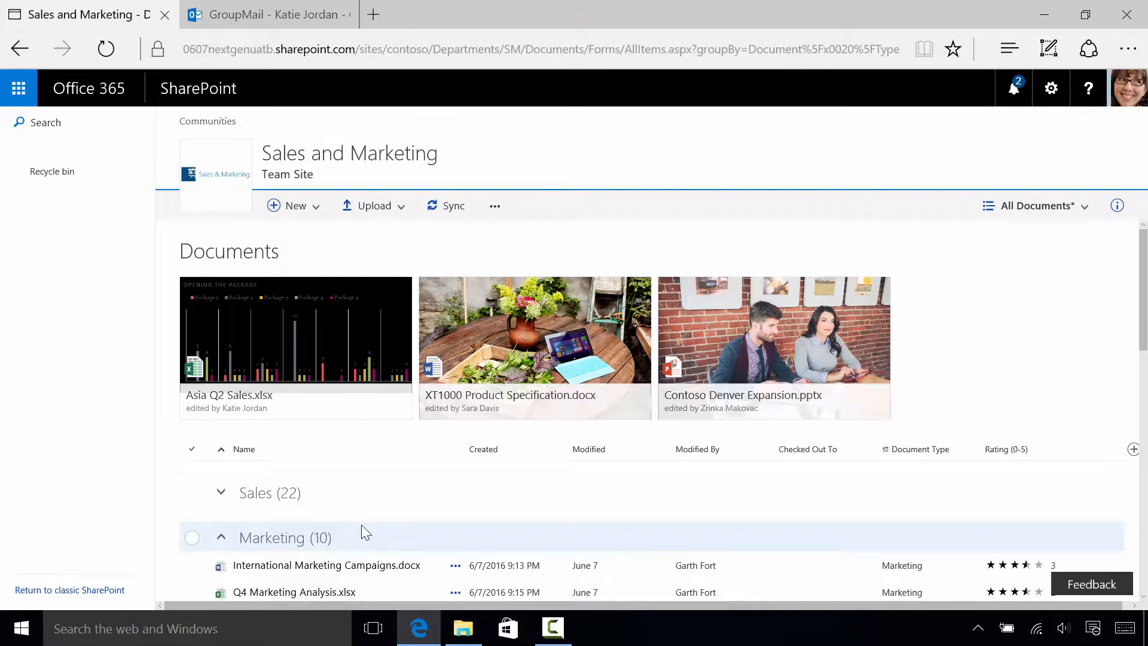
scroll(361, 526, "down", 2)
left_click_drag(311, 477, 288, 384)
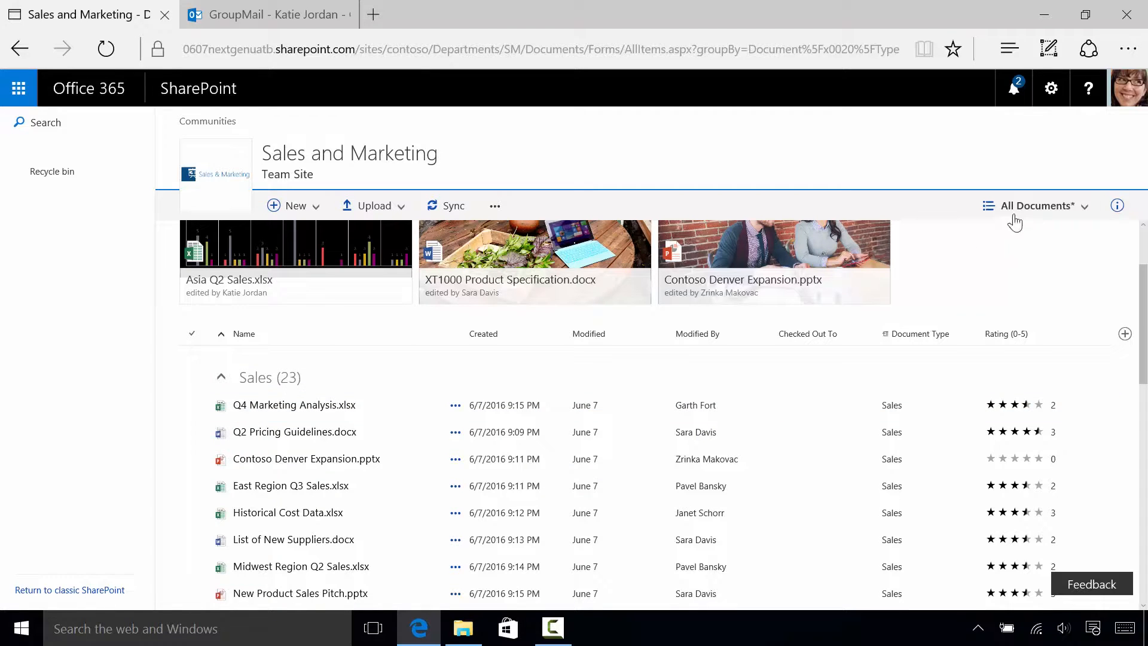
Step: Save the current arrangement as a new view named "Modified By" and return to the All Documents view
left_click(1036, 215)
left_click(1055, 336)
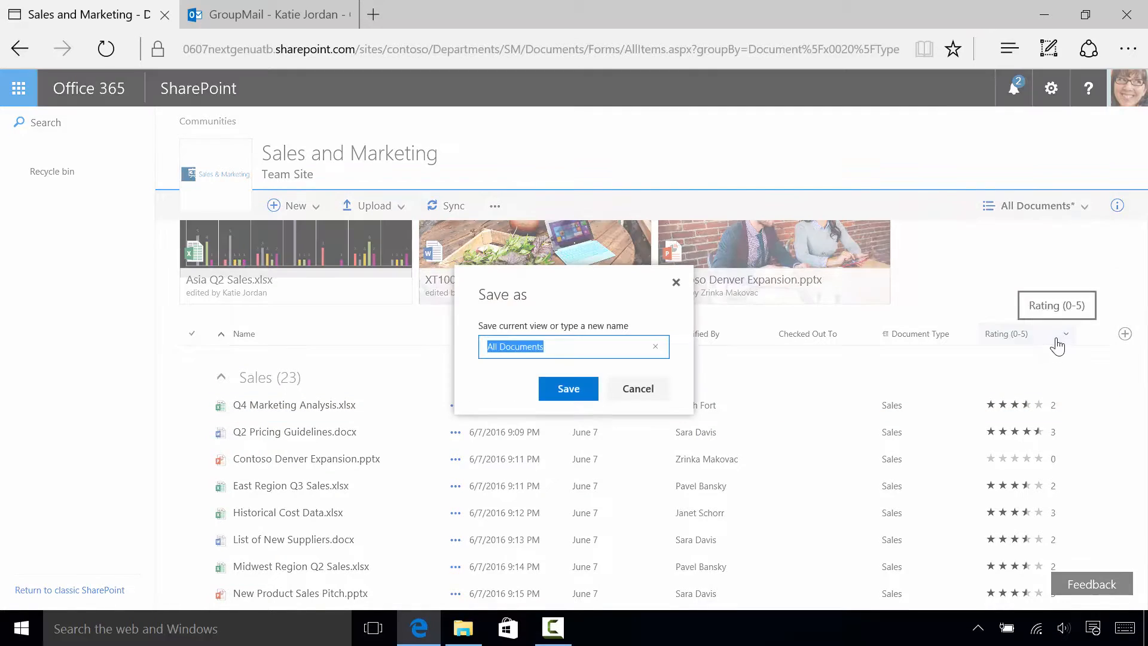
type("Modified By")
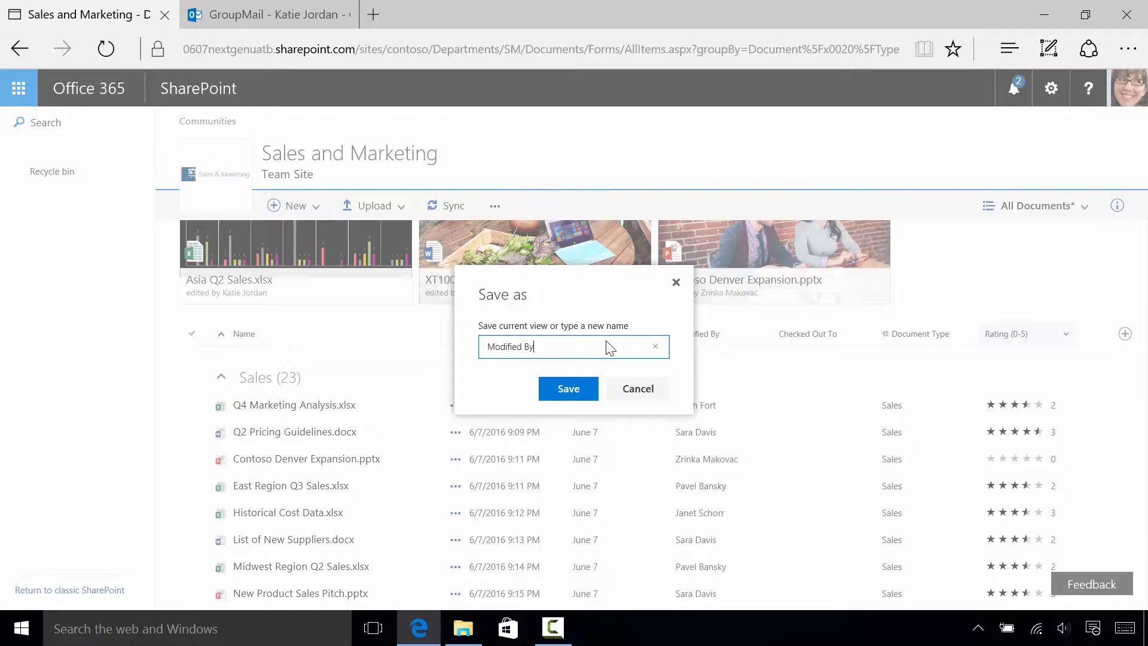
left_click(584, 391)
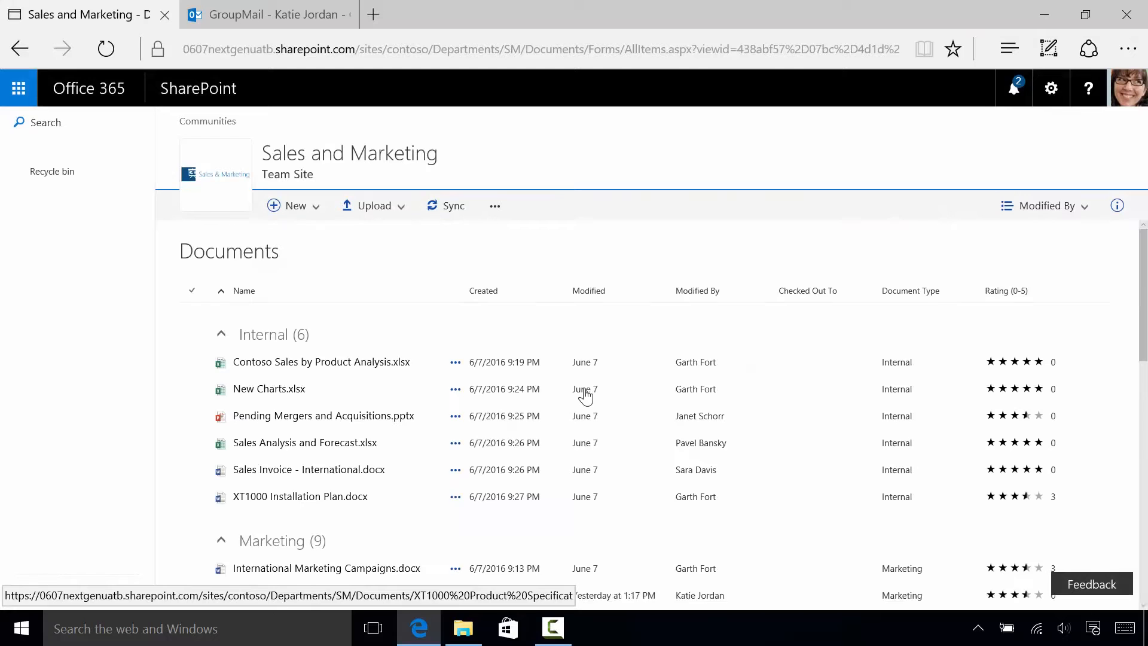
left_click(1080, 219)
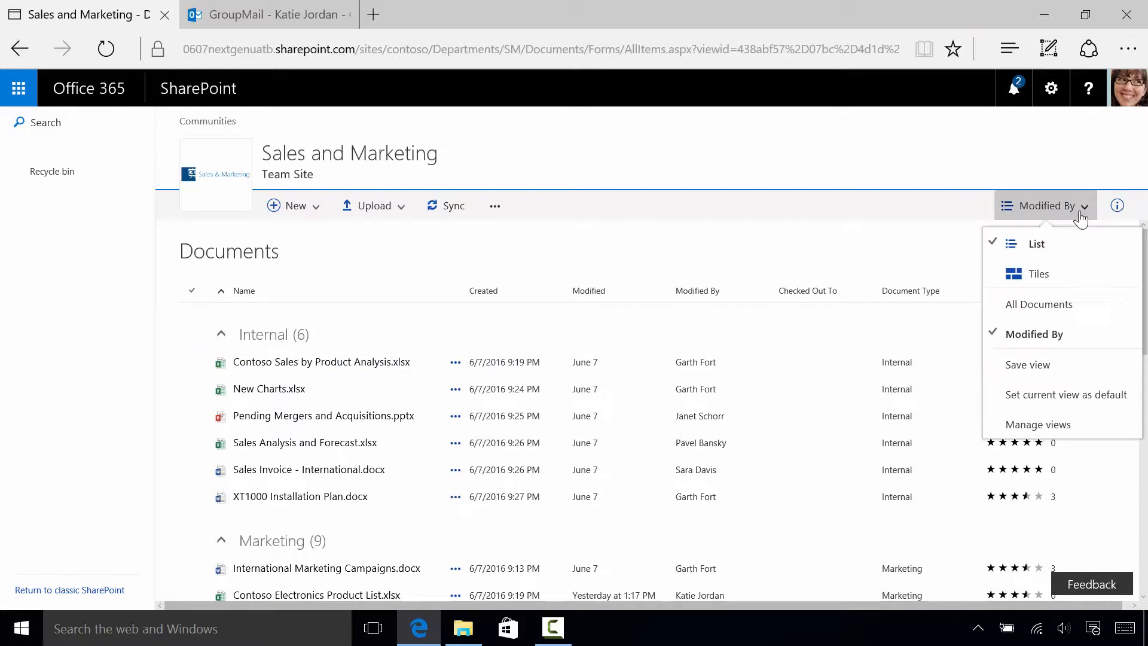
left_click(1076, 313)
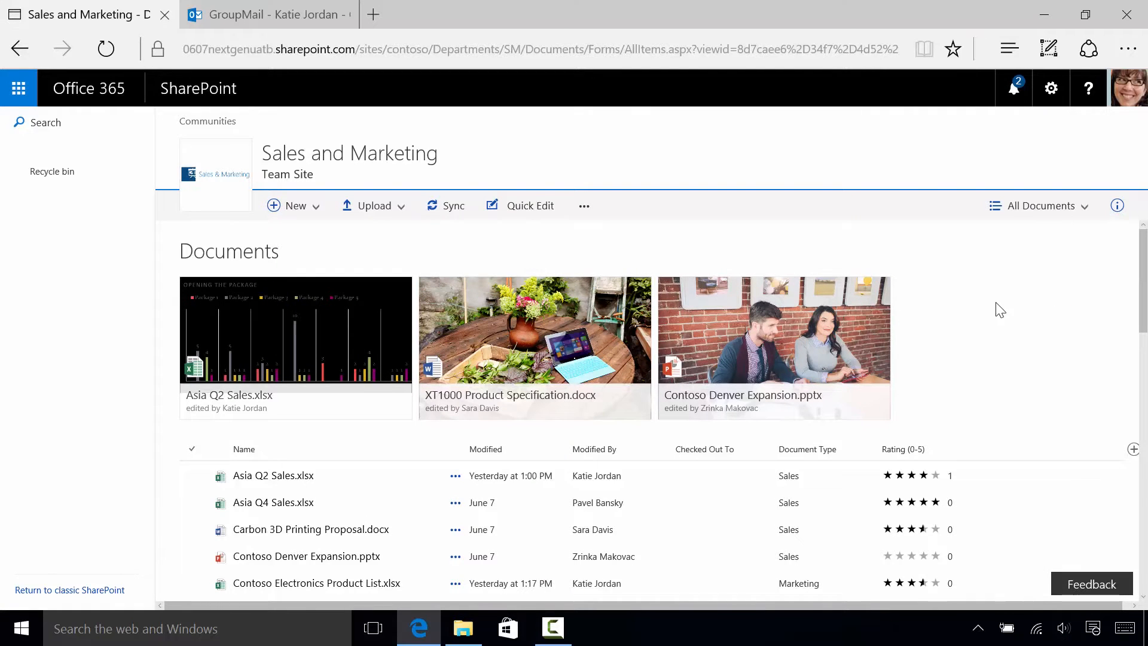
Step: Switch to Outlook, open the Online Marketing group's files and show the details of Marketing To Your Audience.docx
left_click(277, 17)
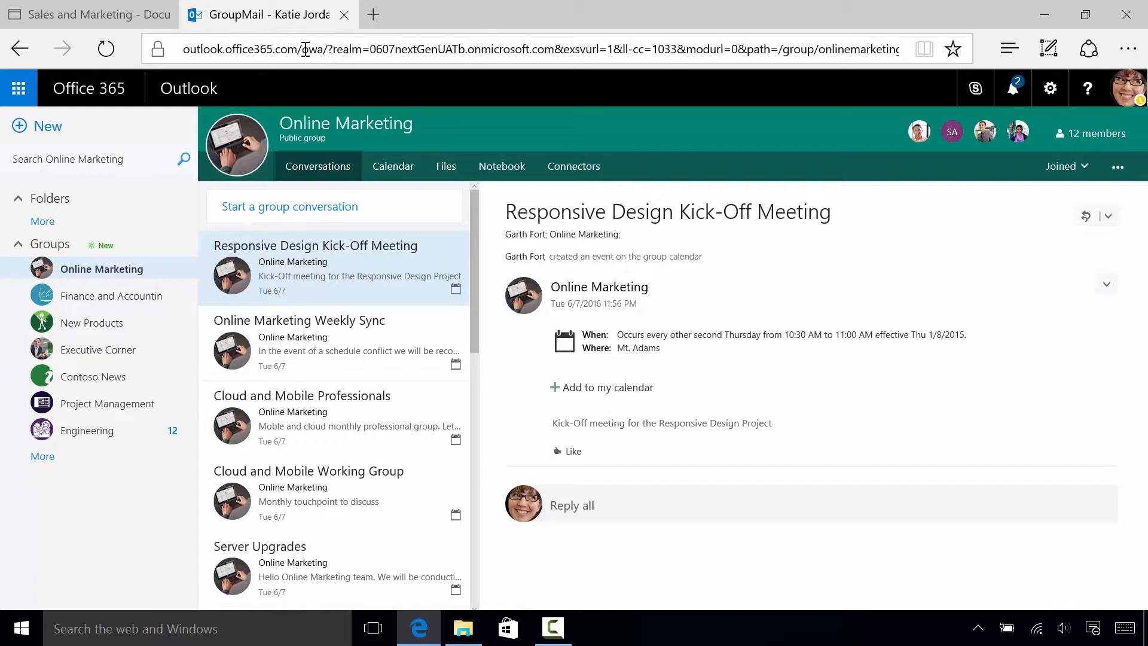
left_click(446, 166)
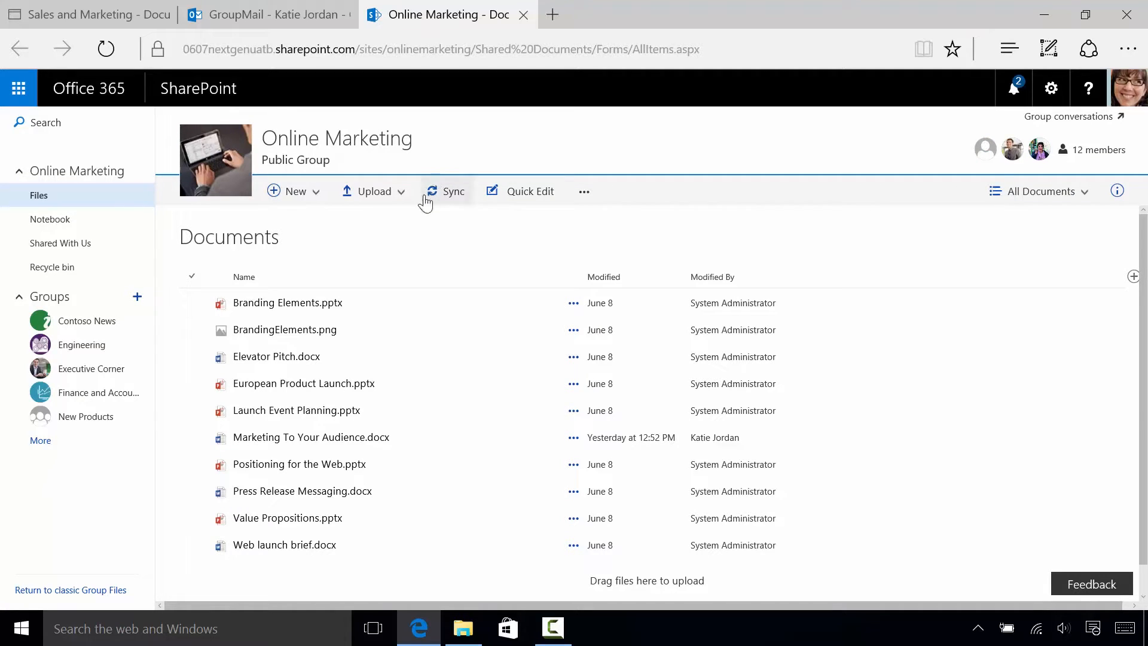
left_click(192, 437)
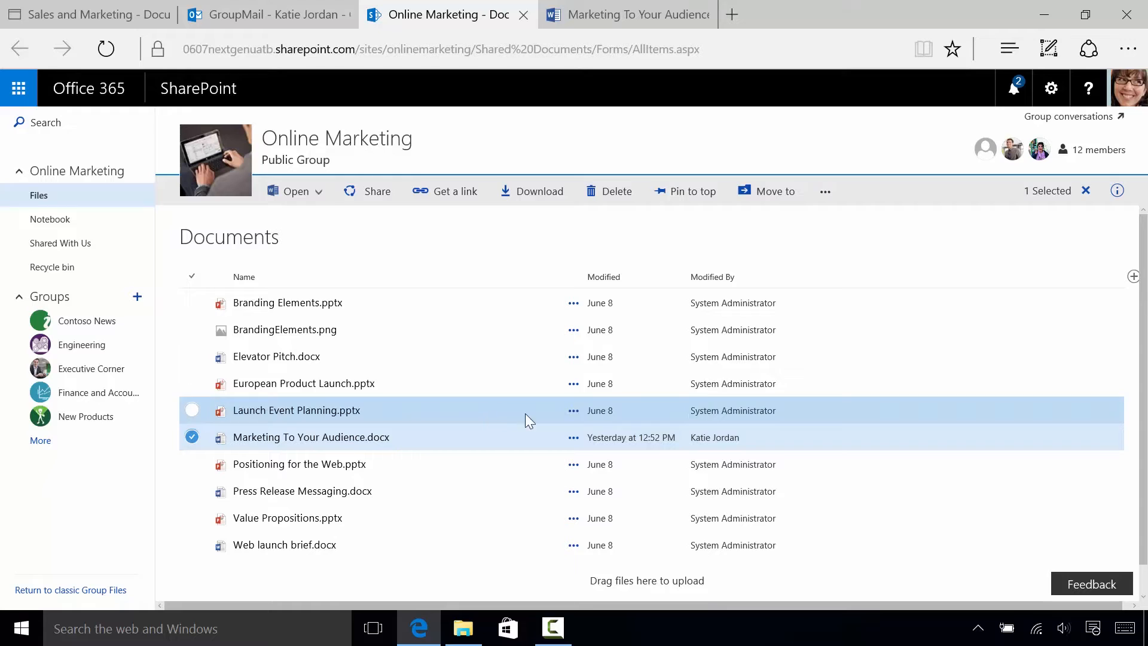
left_click(1117, 192)
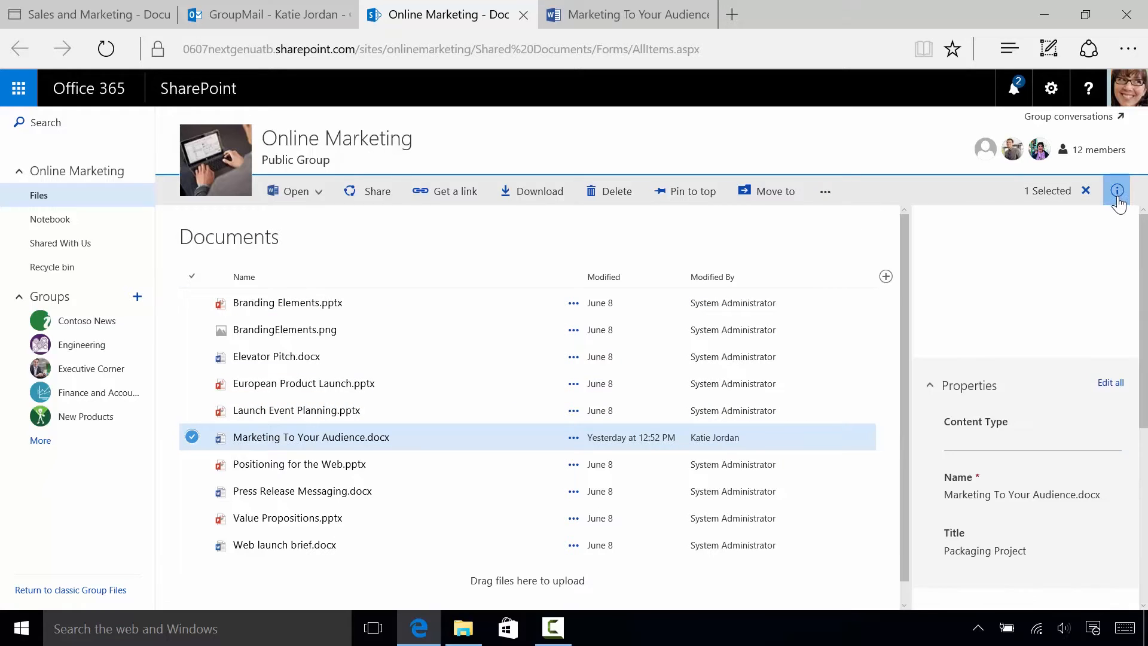